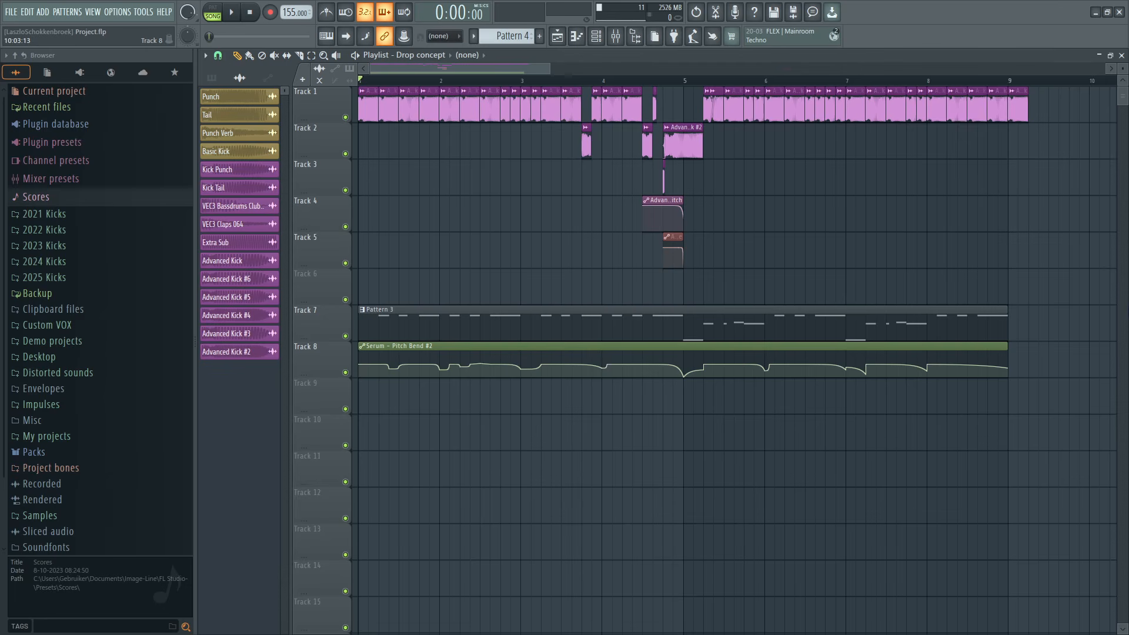
# - Play back the Drop concept arrangement and save the project
pyautogui.press('space')
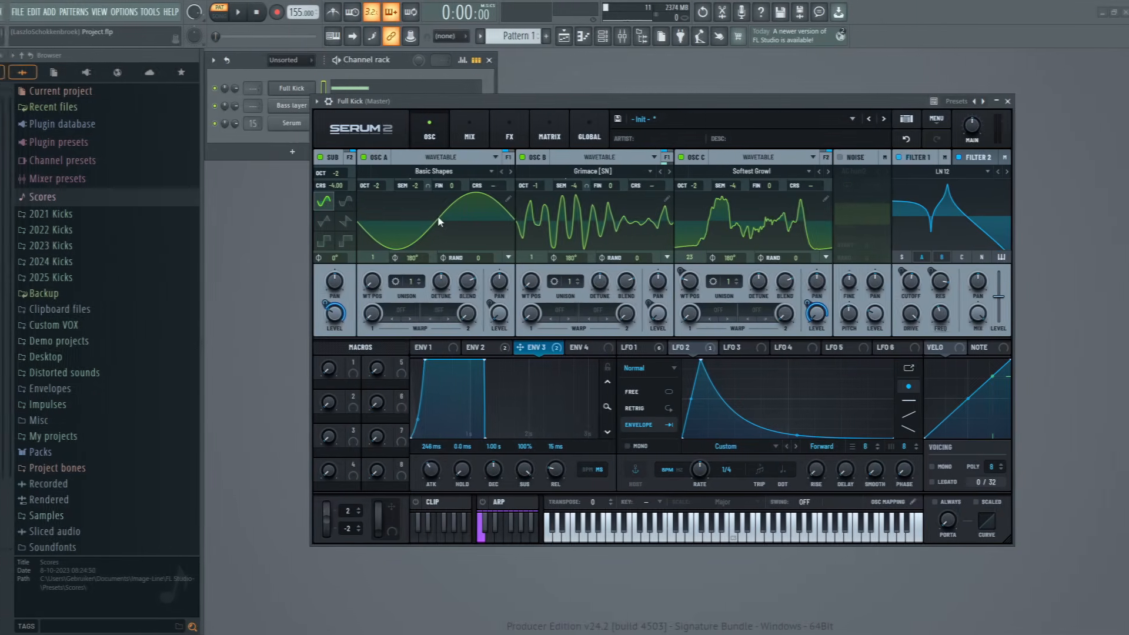
pyautogui.hotkey('ctrl', 's')
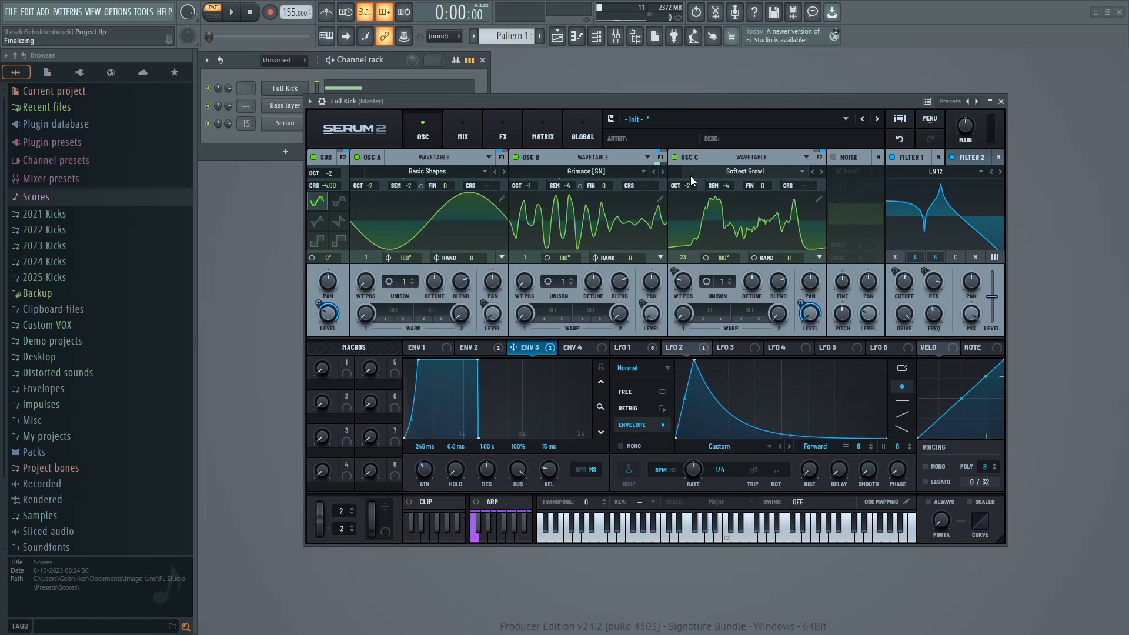
# - Bypass every effect in the Full Kick synth's Main effects chain and switch off Filter 1 and Filter 2
pyautogui.click(503, 129)
pyautogui.click(431, 214)
pyautogui.click(431, 231)
pyautogui.click(431, 250)
pyautogui.click(431, 267)
pyautogui.click(431, 284)
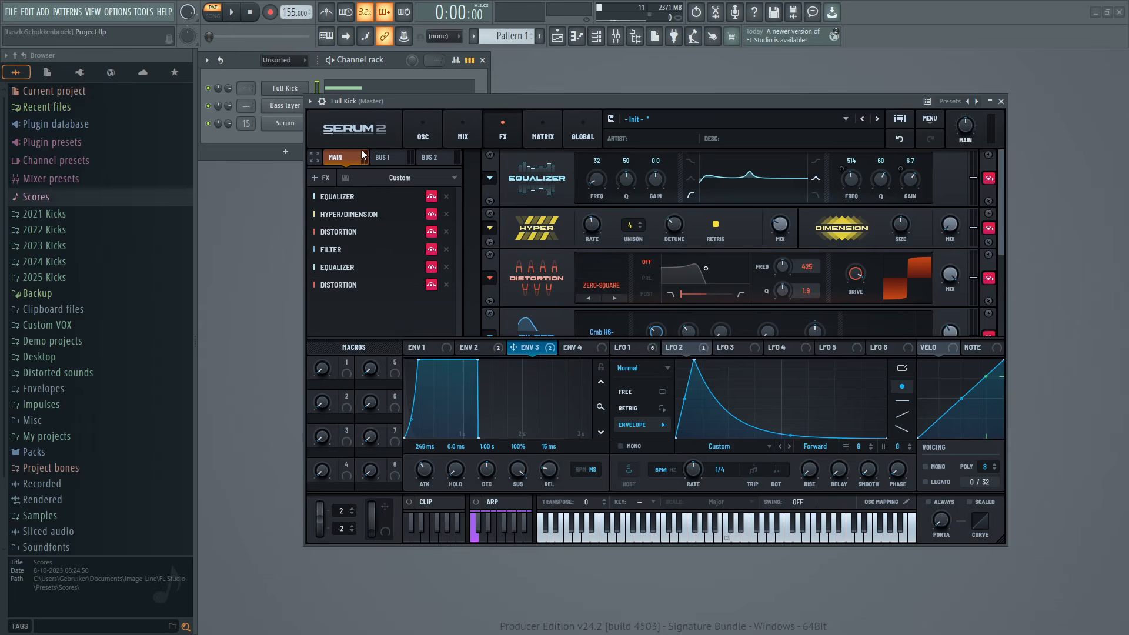
pyautogui.click(428, 137)
pyautogui.click(911, 155)
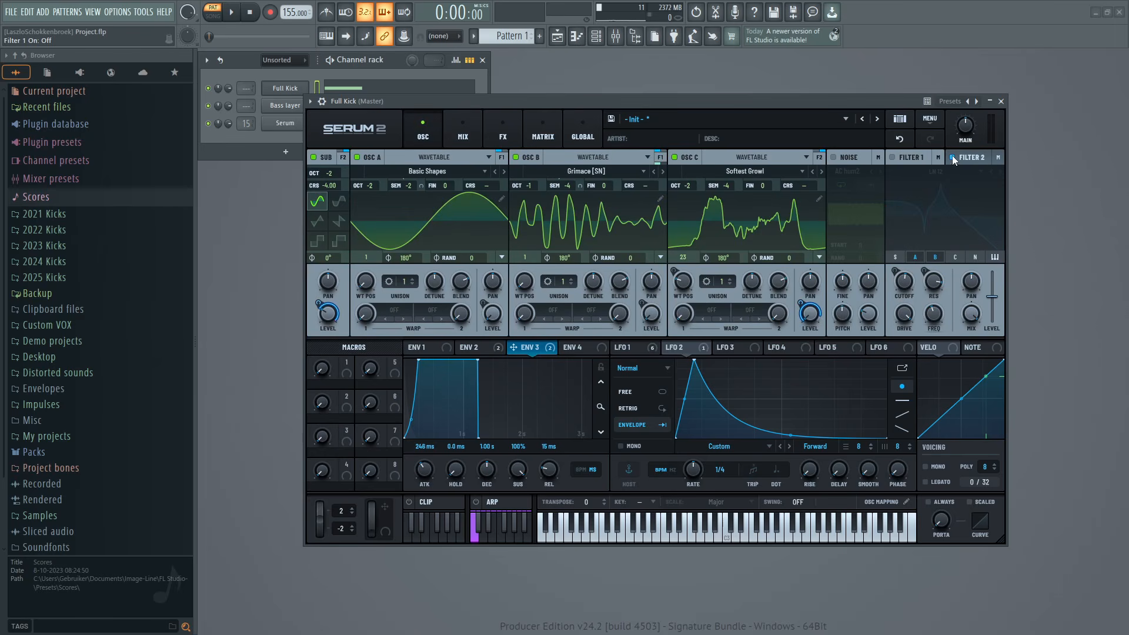
# - Play the dry kick pattern and inspect the shapes of Env 2 and Env 3
pyautogui.press('space')
pyautogui.click(481, 347)
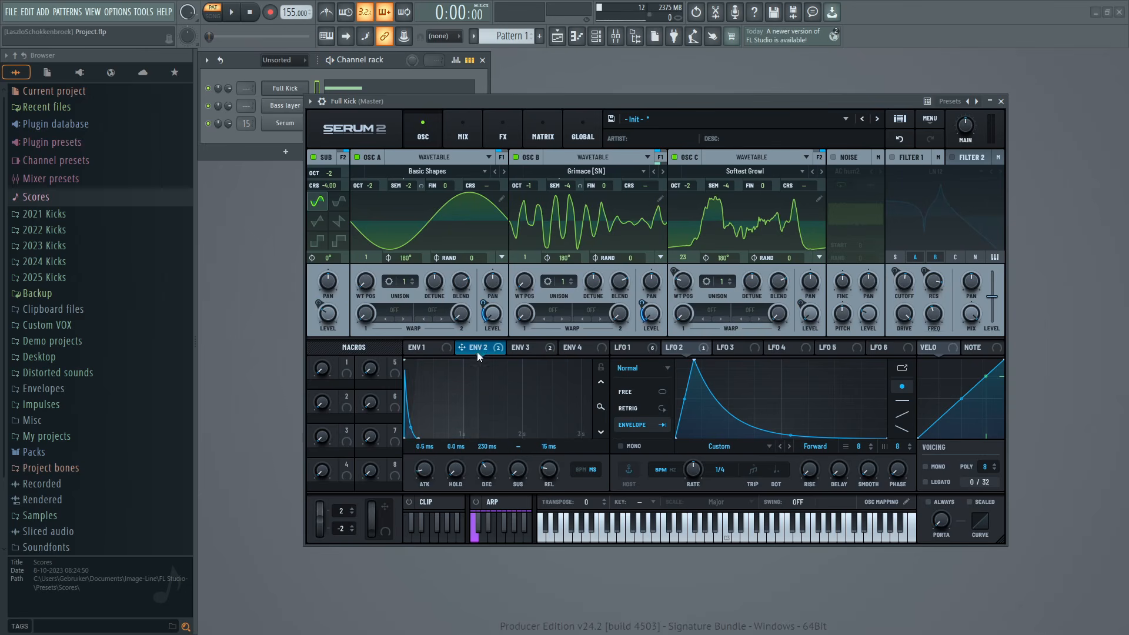
pyautogui.click(529, 347)
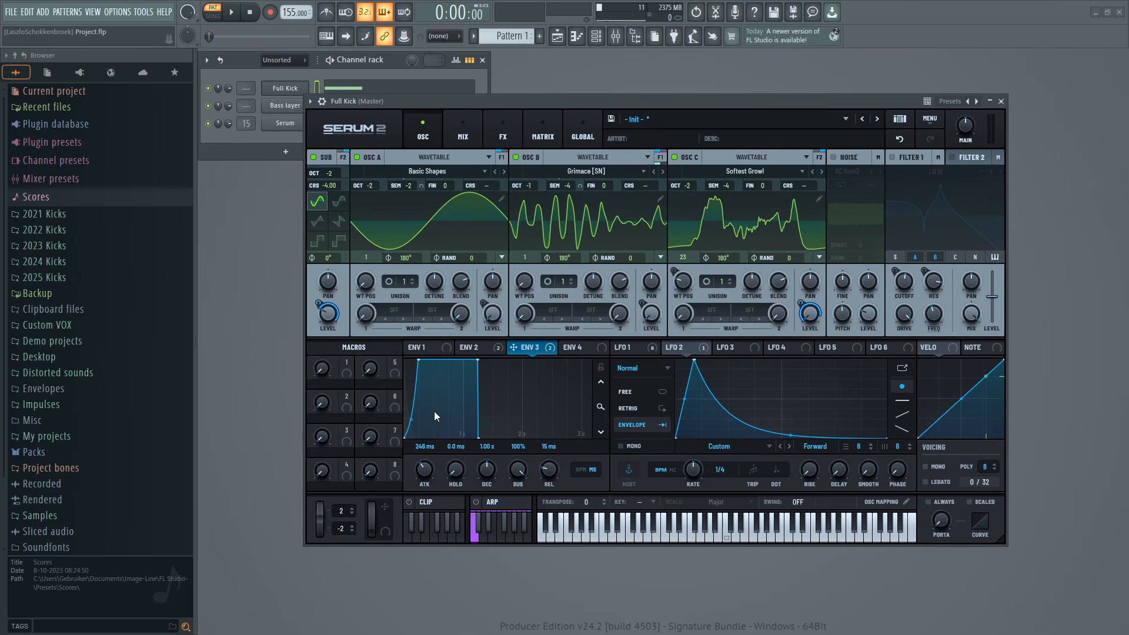
pyautogui.click(494, 348)
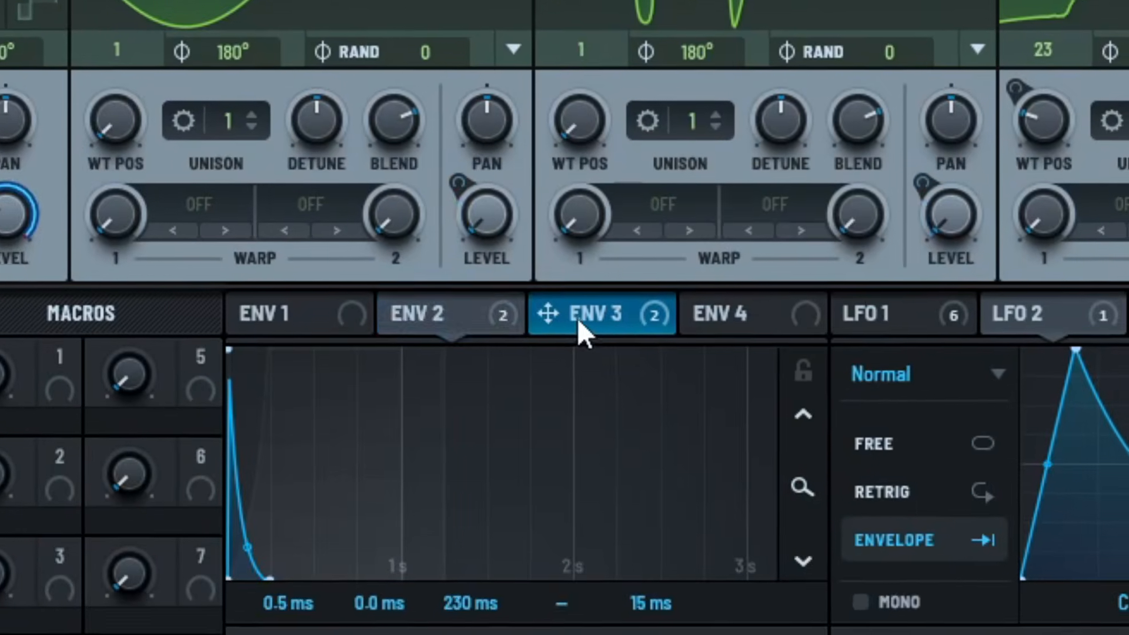
pyautogui.click(576, 317)
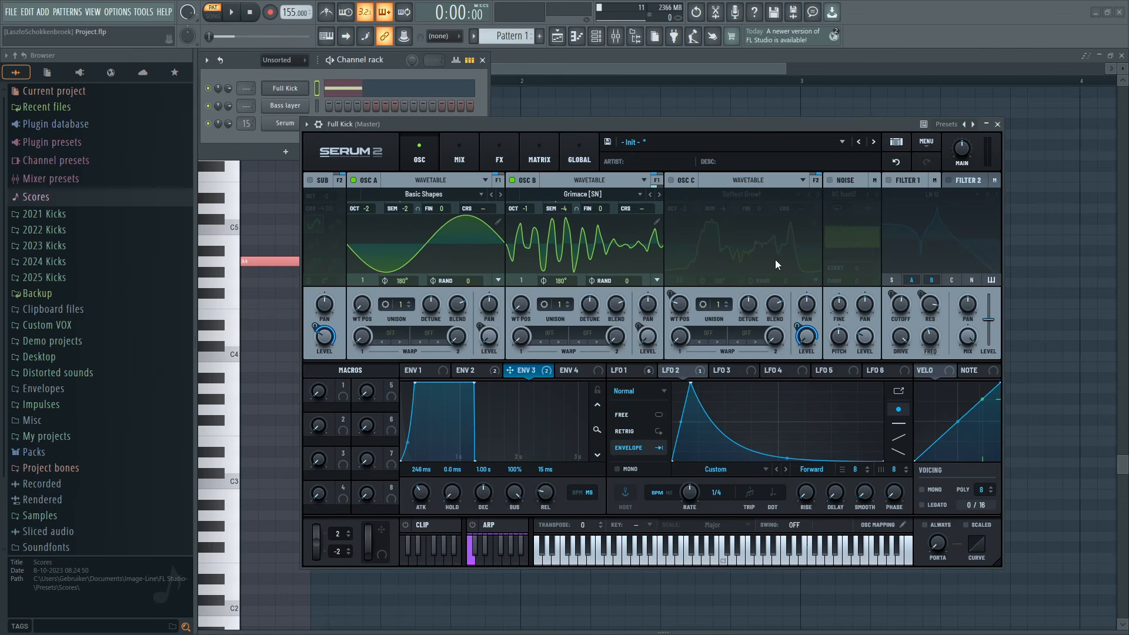
# - Check the LFO 1 routings in the modulation matrix and re-enable the Zero-Square distortion effect
pyautogui.click(641, 373)
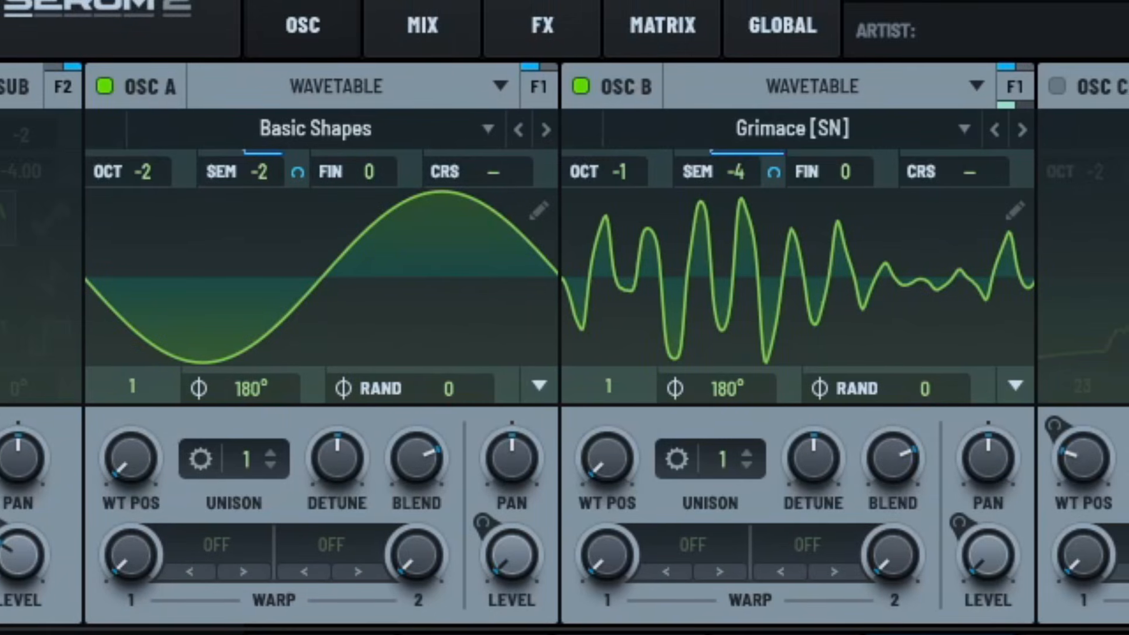
pyautogui.click(624, 15)
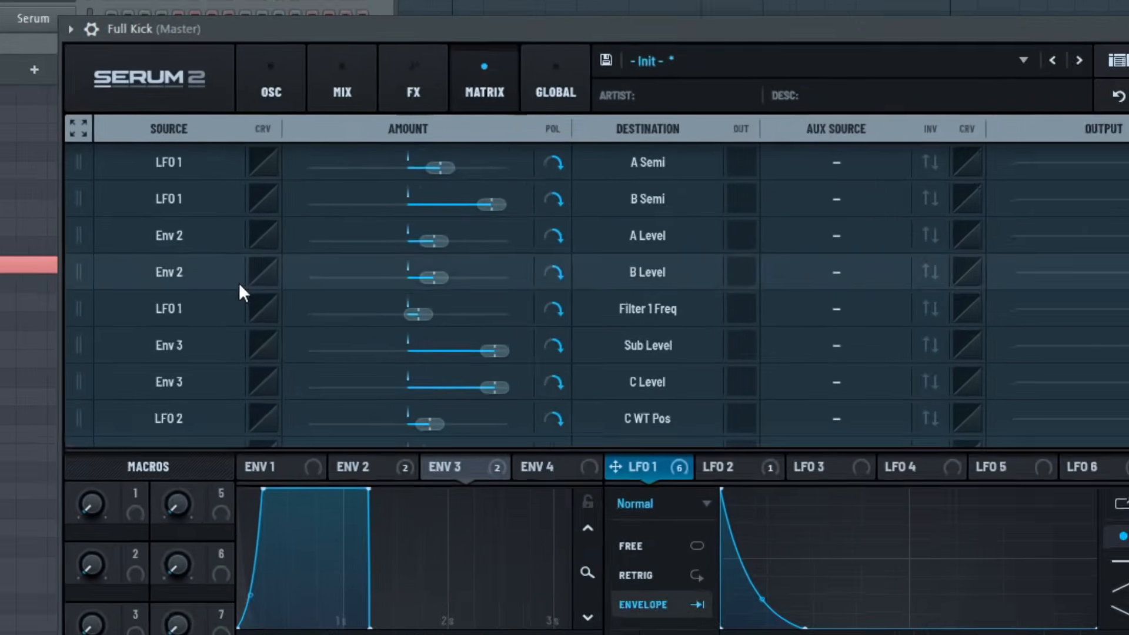
pyautogui.click(414, 89)
pyautogui.click(287, 260)
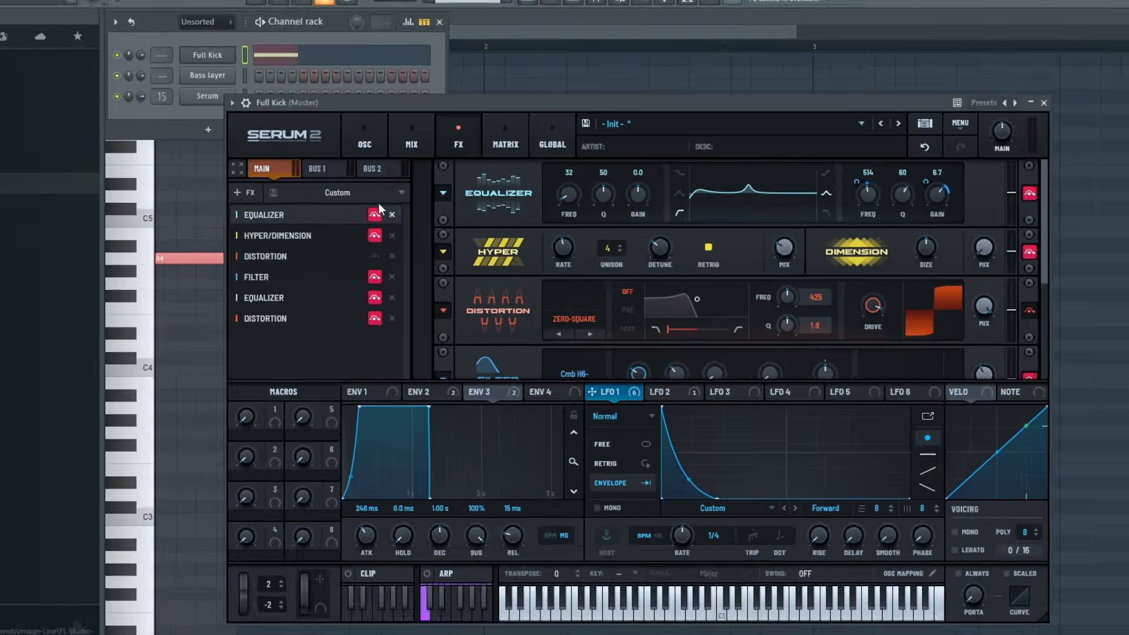
# - Re-enable Filter 1, the first equalizer and the Hyper/Dimension effect, and play the kick pattern
pyautogui.click(353, 138)
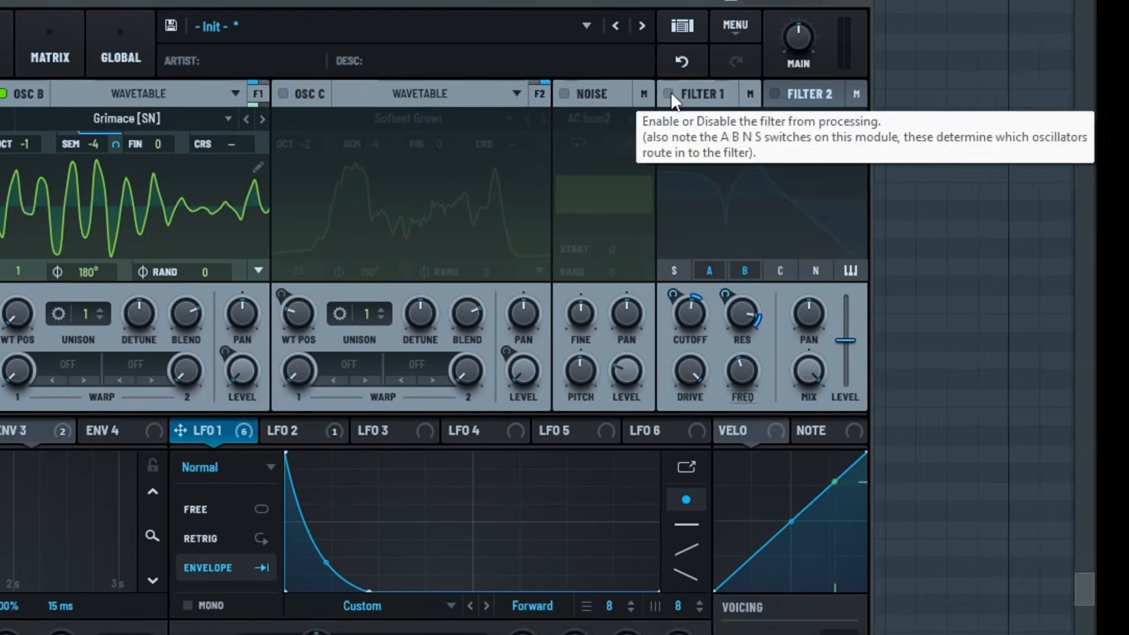
pyautogui.click(824, 104)
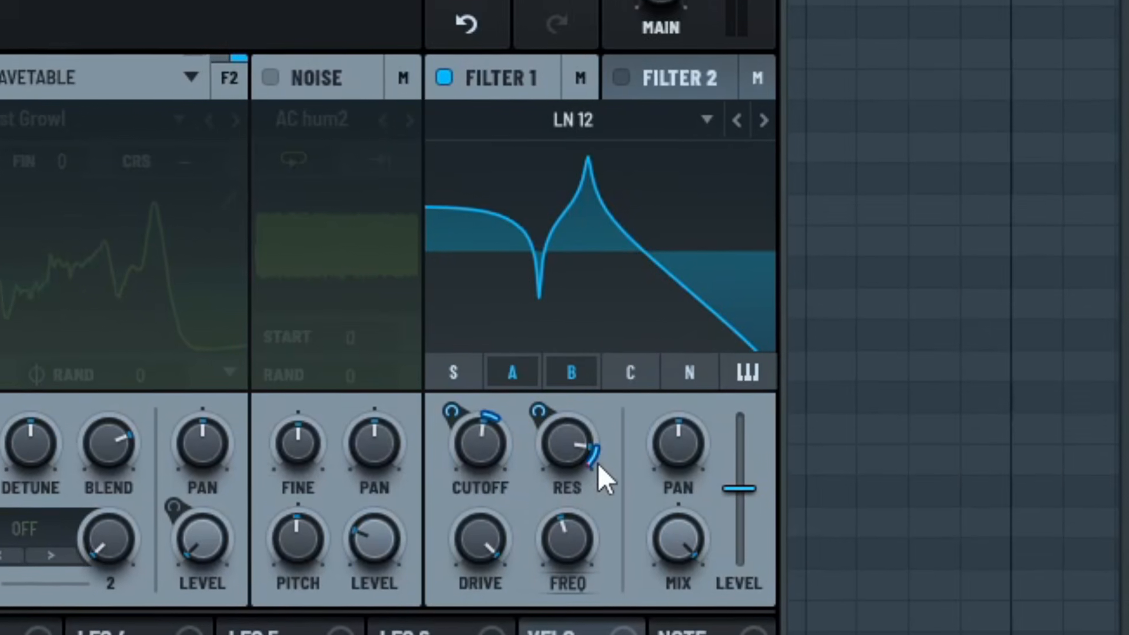
pyautogui.moveTo(684, 380)
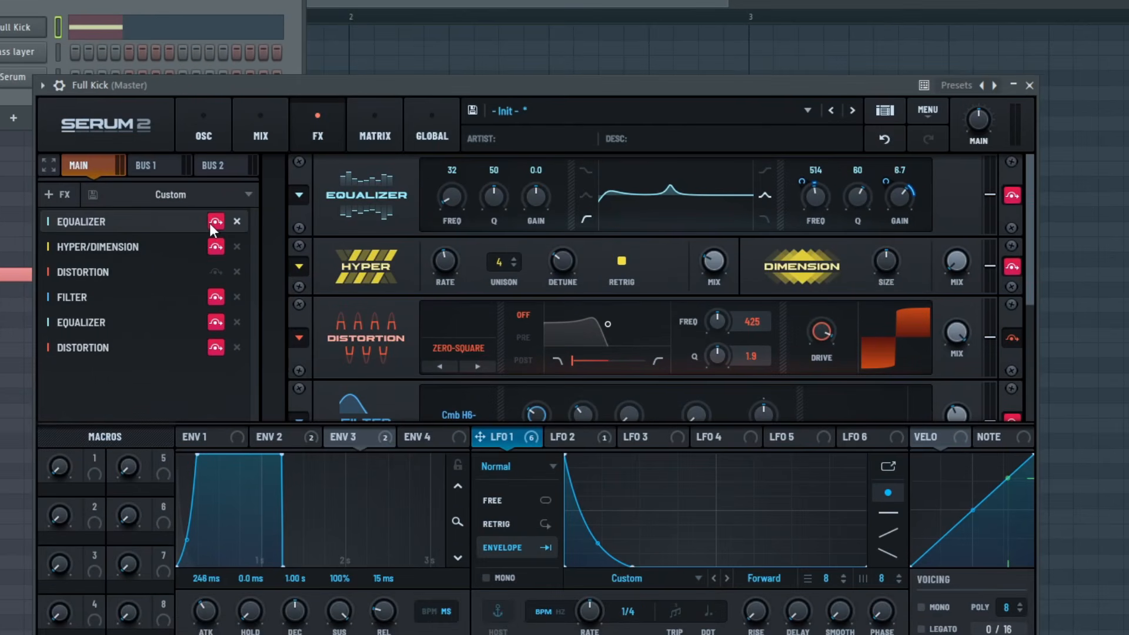
pyautogui.click(212, 223)
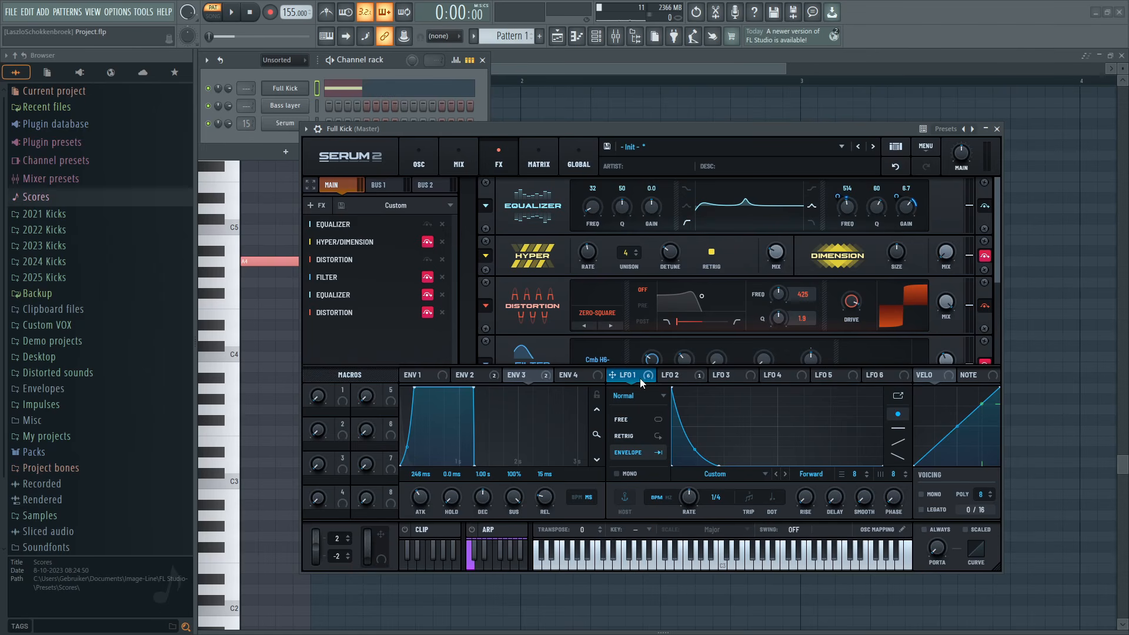
pyautogui.press('space')
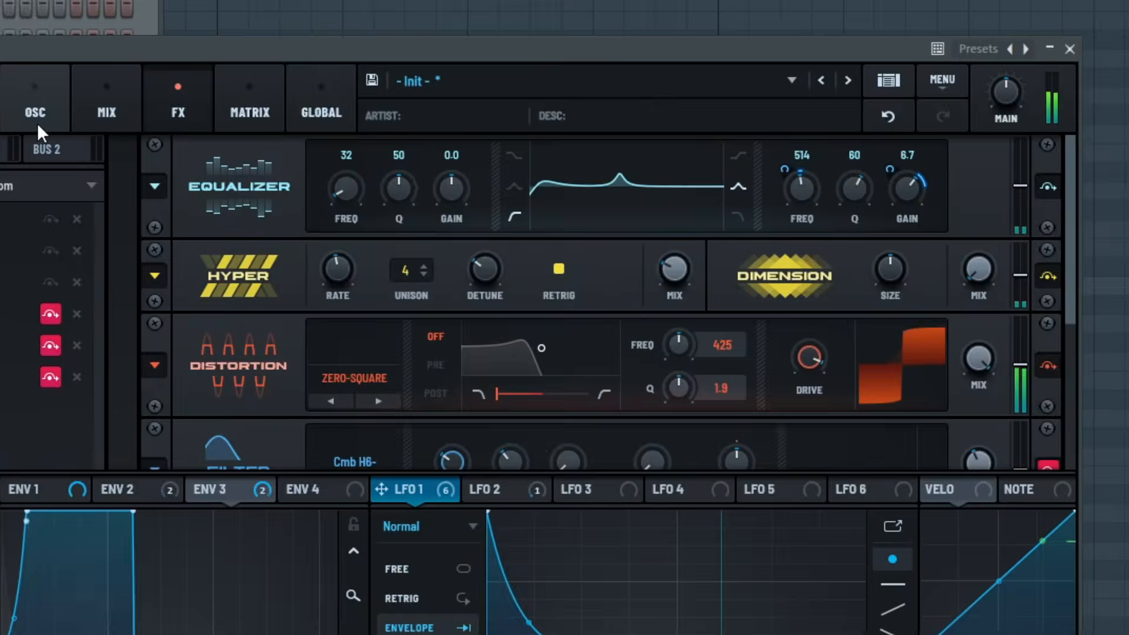
# - Turn the sub oscillator, Osc C and Filter 2 back on
pyautogui.click(37, 122)
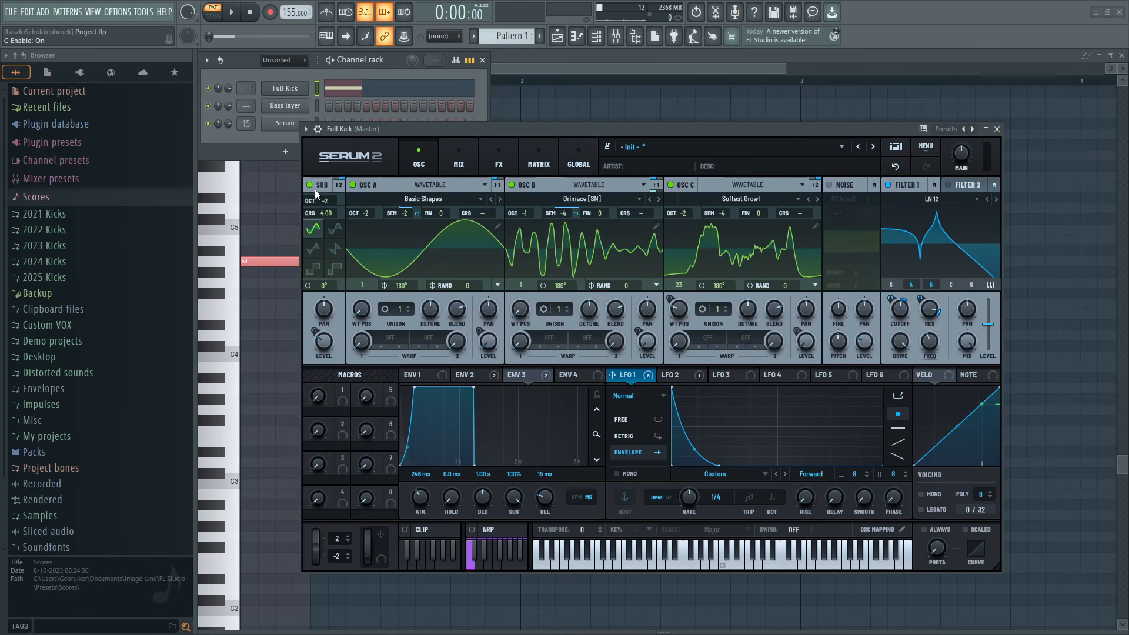
pyautogui.click(967, 186)
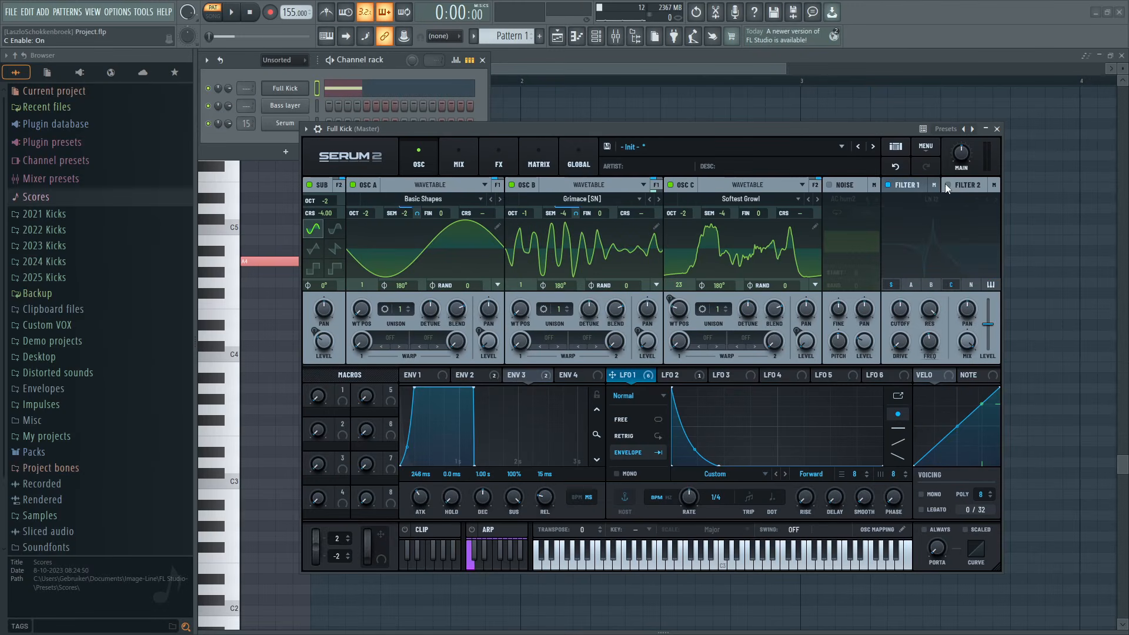
pyautogui.click(947, 185)
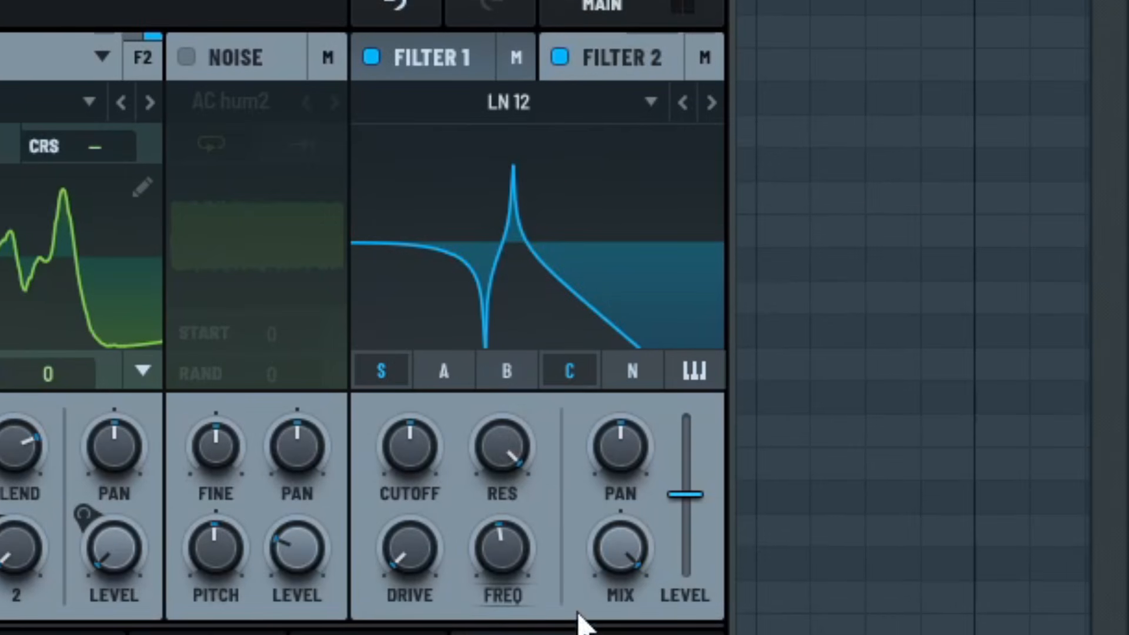
pyautogui.moveTo(480, 551)
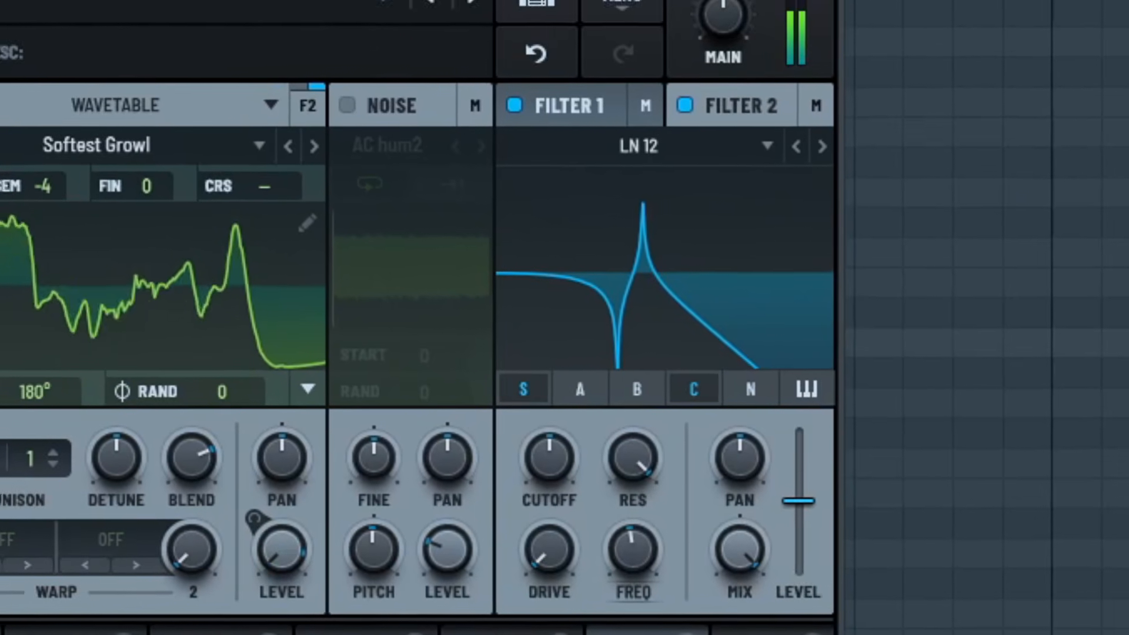
# - Compare Env 3 on the Sub and Osc C levels with Env 2 on the Osc A and B levels, and play the kick pattern
pyautogui.click(518, 371)
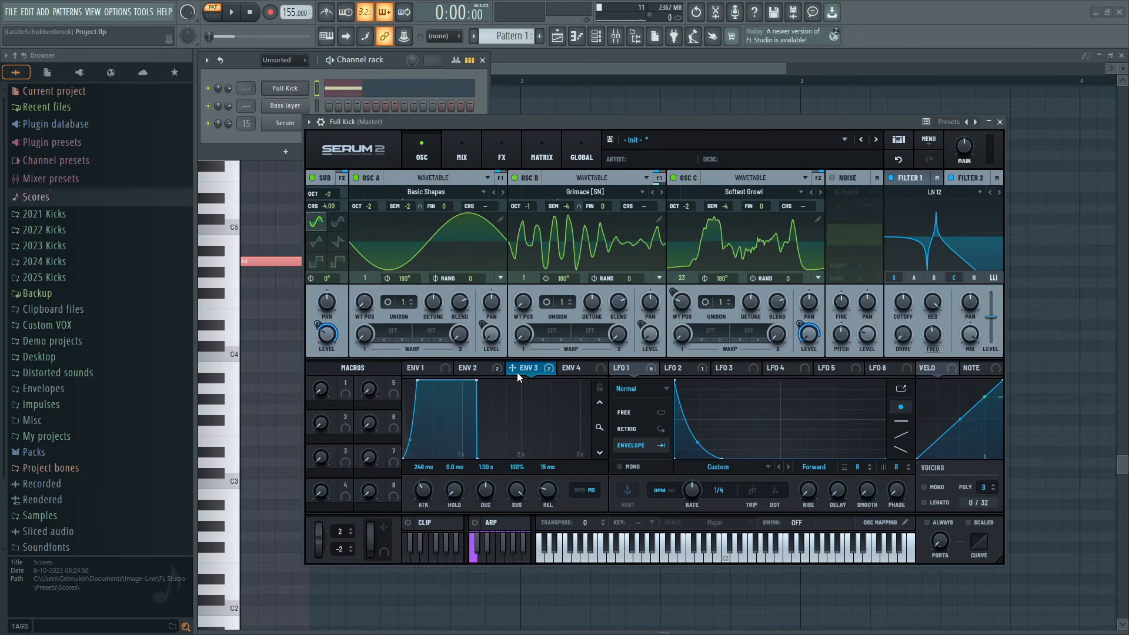
pyautogui.click(480, 369)
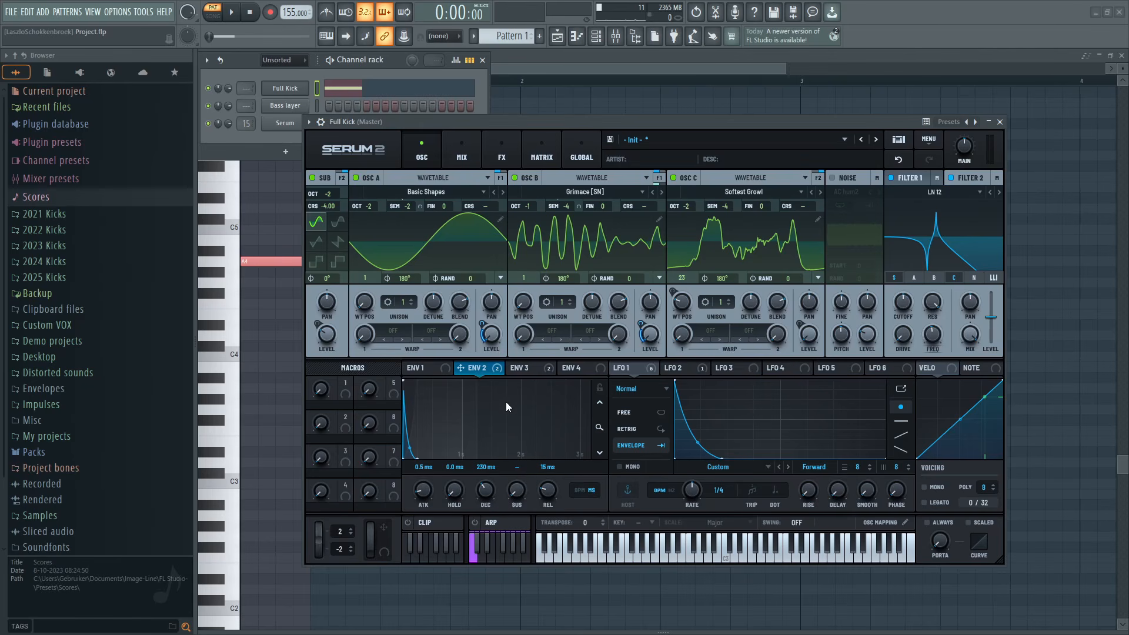
pyautogui.click(525, 371)
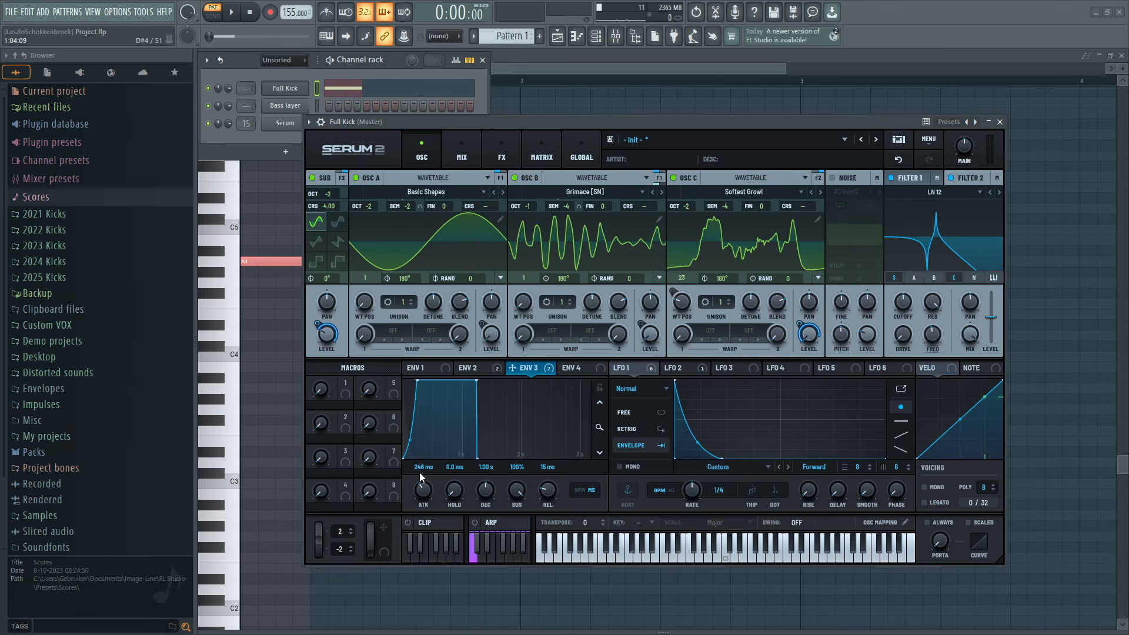
pyautogui.click(473, 370)
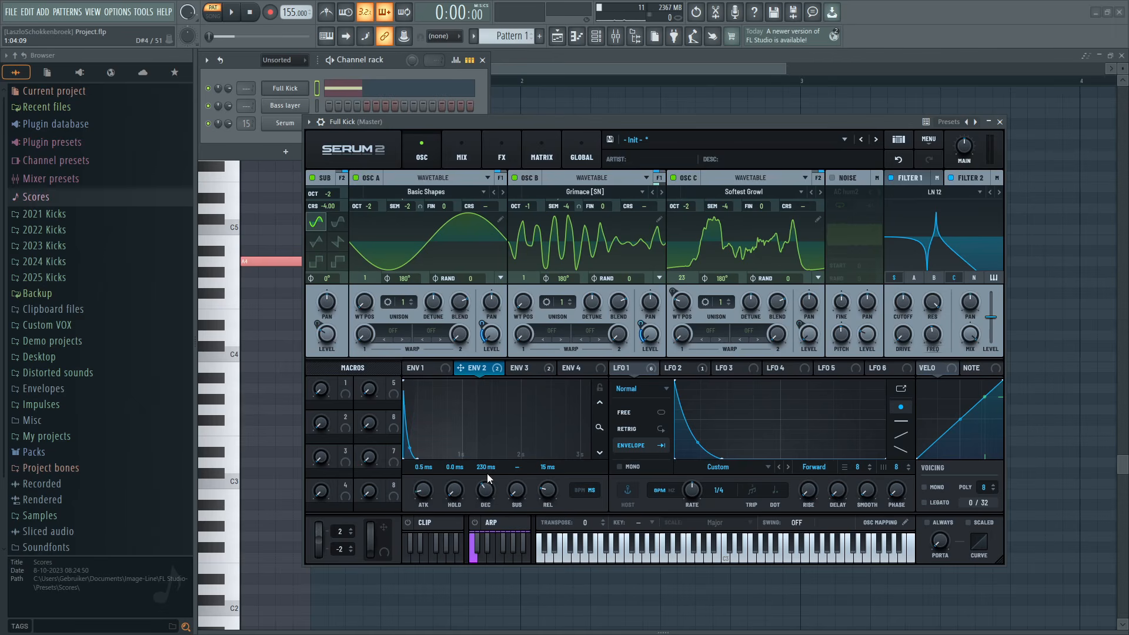
pyautogui.press('space')
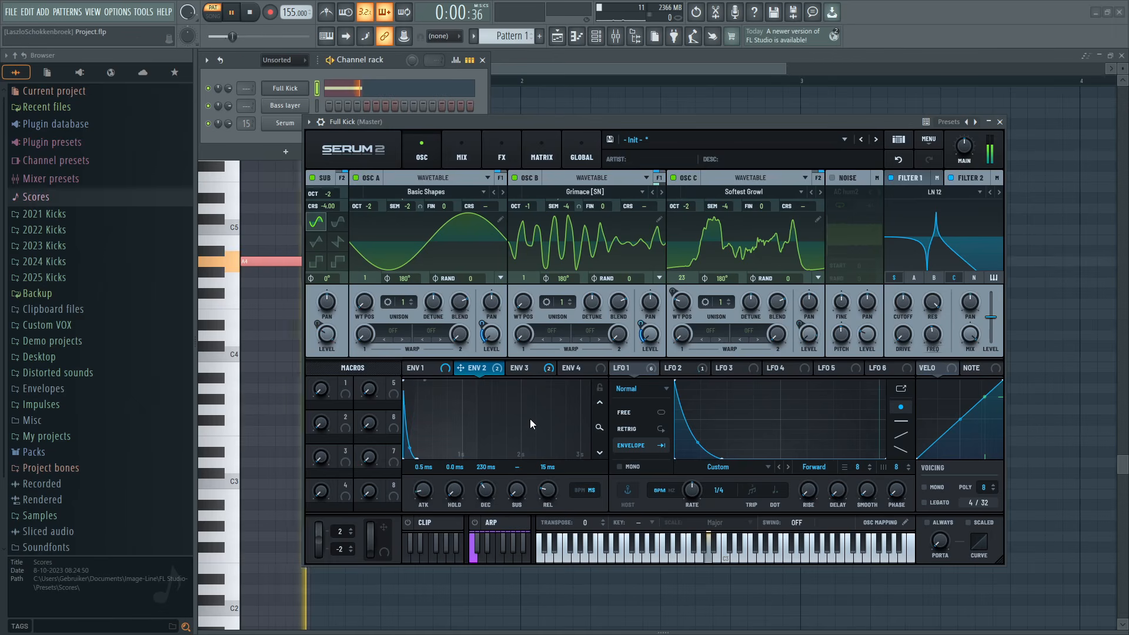
pyautogui.press('space')
# - Try bypassing all destinations of LFO 2 and play the kick pattern without its Osc C wavetable-position modulation
pyautogui.click(682, 369)
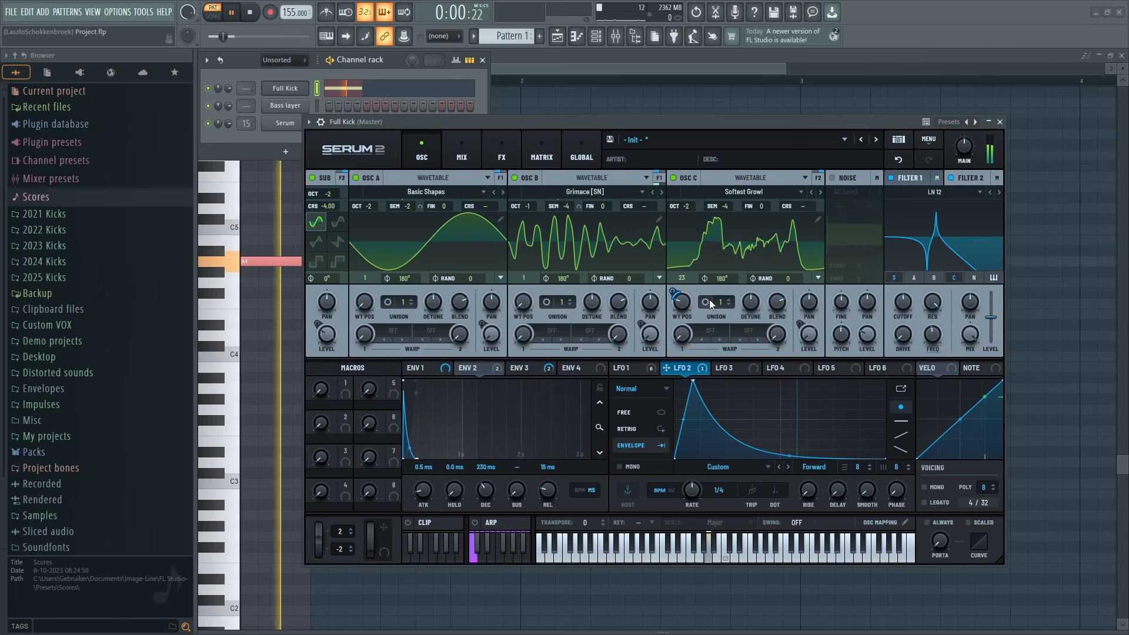
pyautogui.rightClick(692, 377)
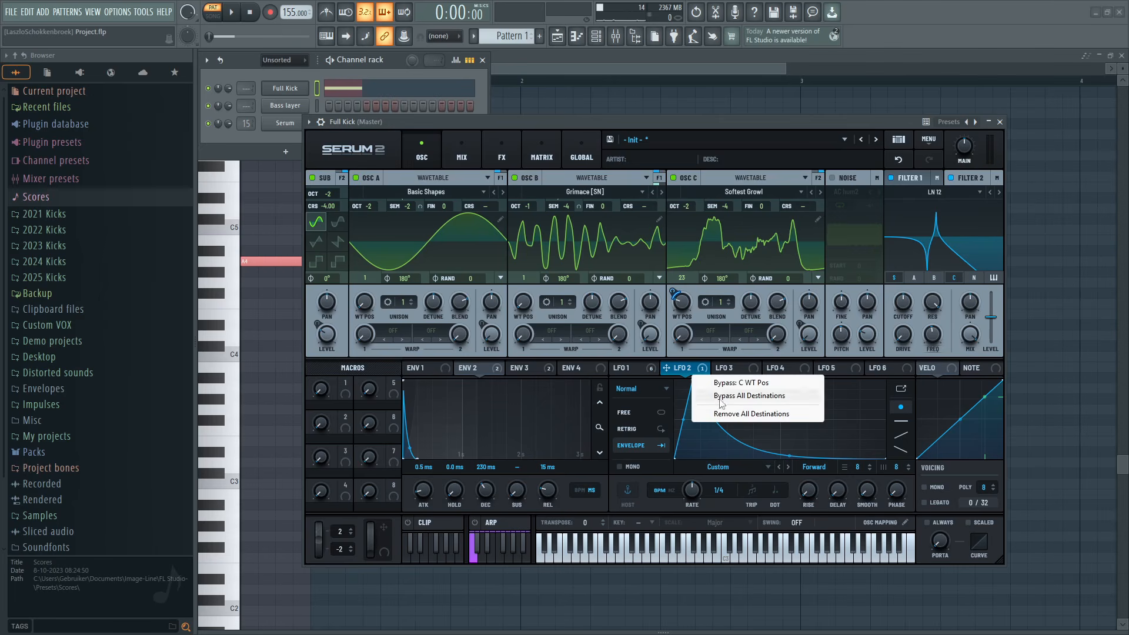
pyautogui.click(727, 396)
pyautogui.press('space')
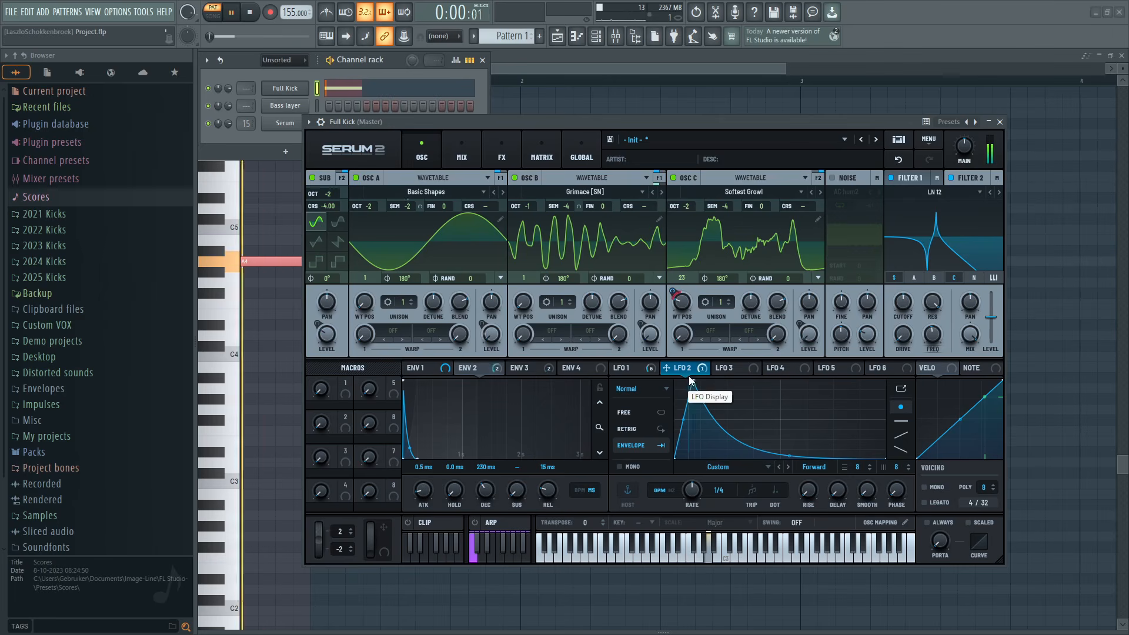
pyautogui.press('space')
pyautogui.rightClick(692, 374)
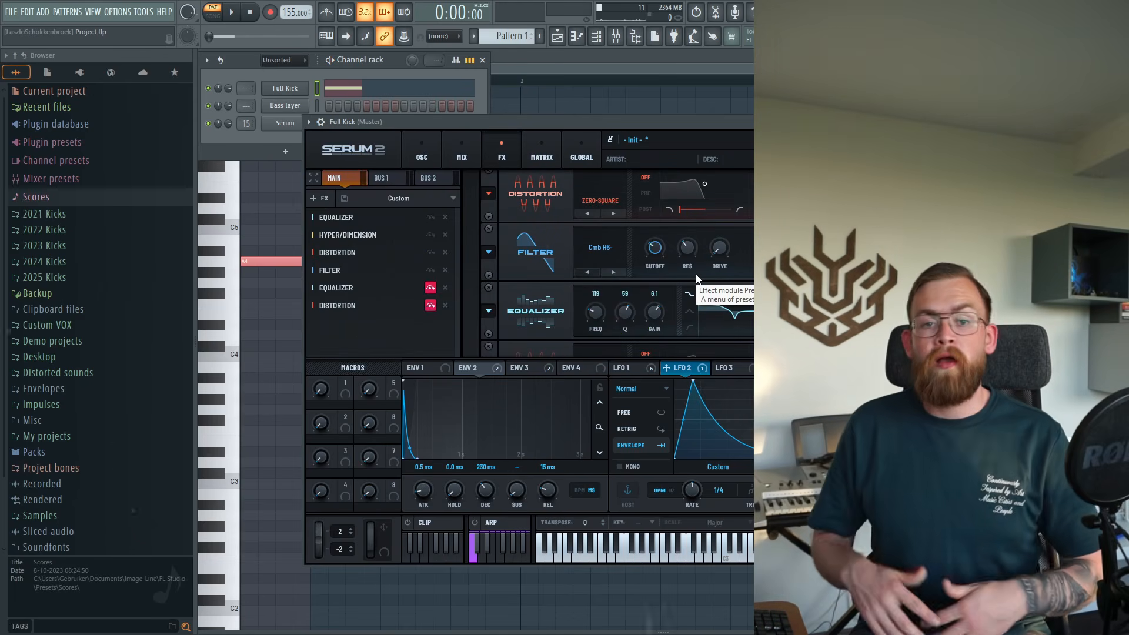
# - Examine the Cmb H6- filter effect during playback and re-enable the Tube distortion at the end of the chain
pyautogui.click(620, 261)
pyautogui.moveTo(611, 298)
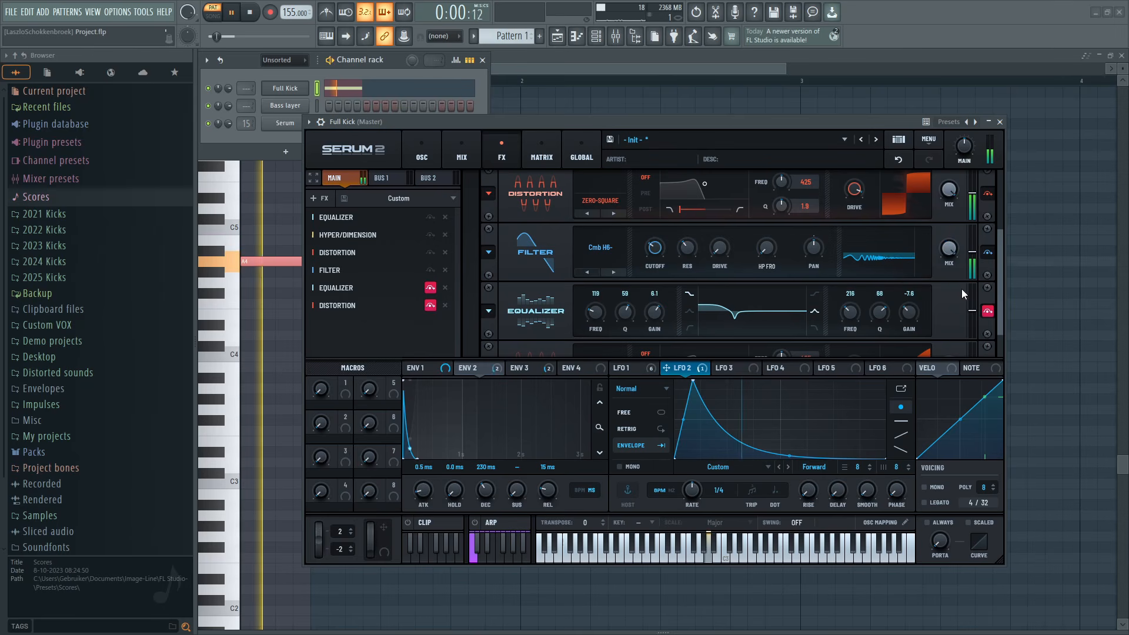
pyautogui.moveTo(949, 252)
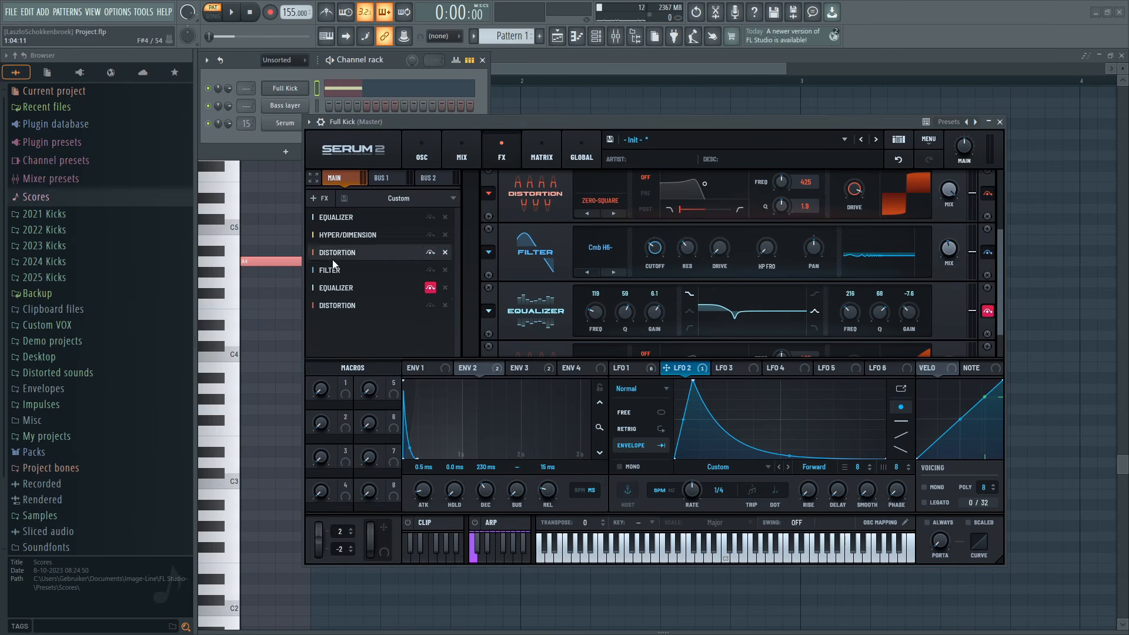
# - Play the kick pattern through the Tube distortion and re-enable the second equalizer in the effects chain
pyautogui.scroll(-2, 640, 295)
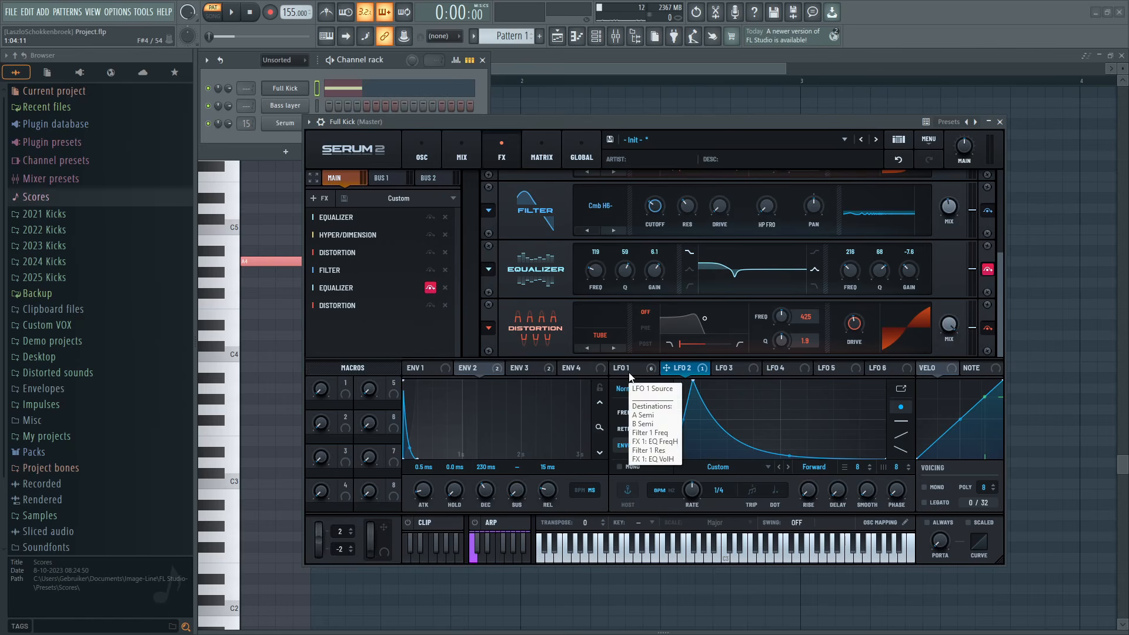
pyautogui.press('space')
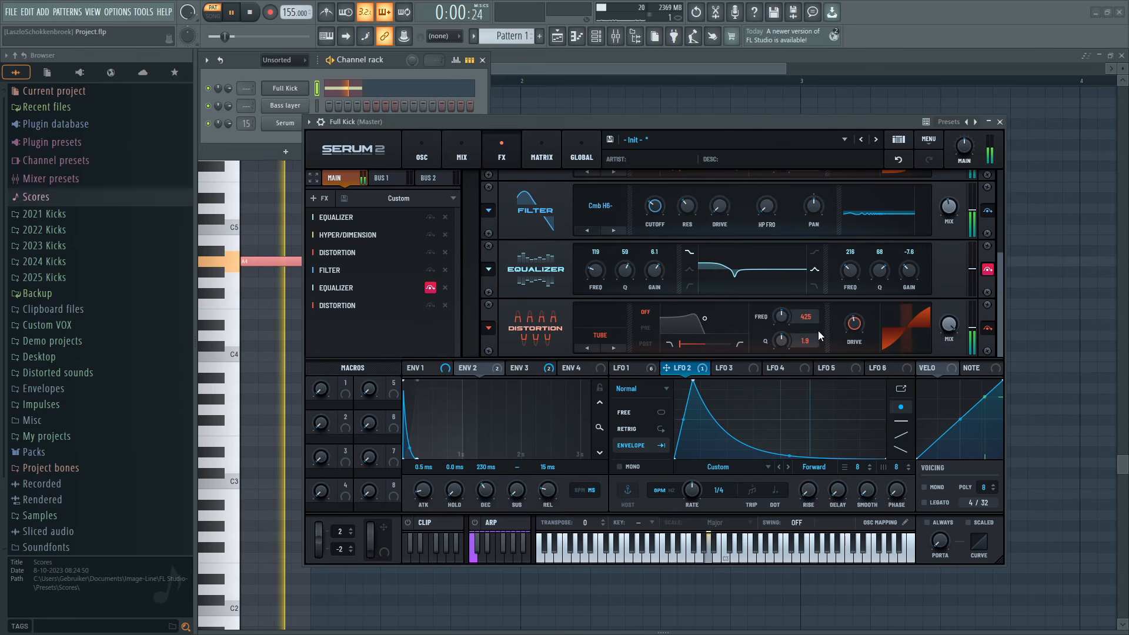
pyautogui.press('space')
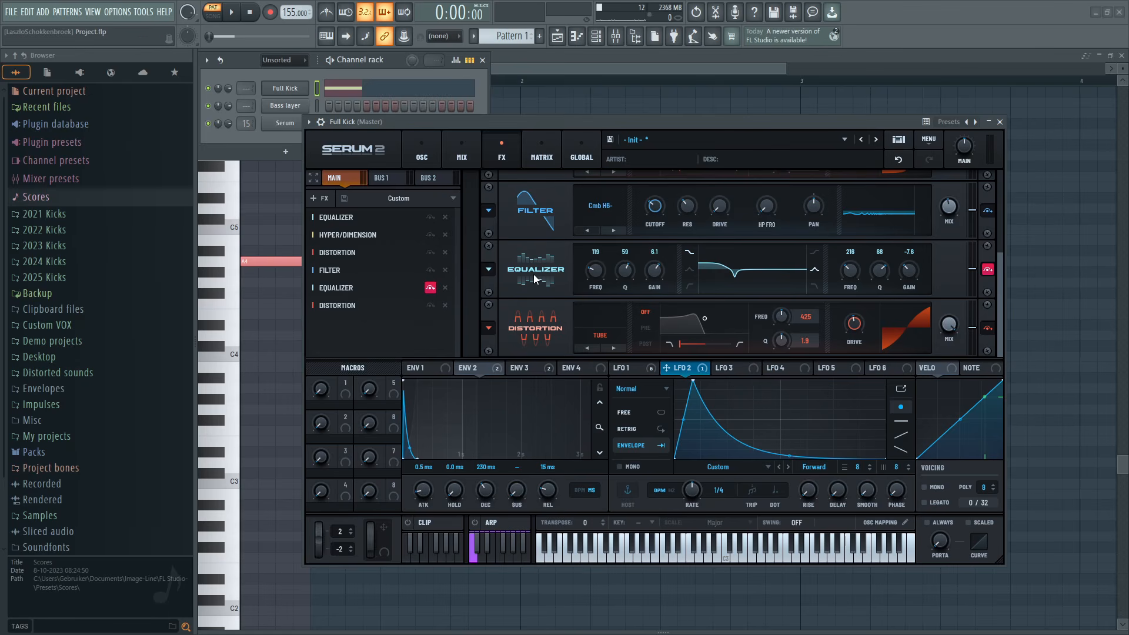
pyautogui.click(430, 288)
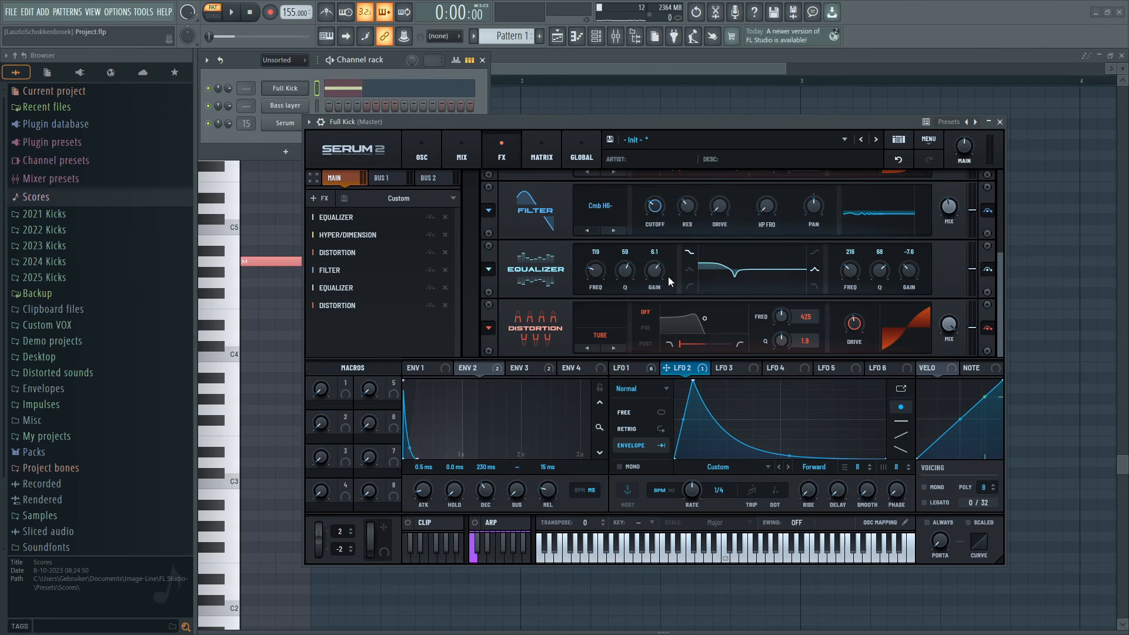
# - Play the kick pattern through the re-enabled second equalizer and return to Serum 2's oscillator page
pyautogui.press('space')
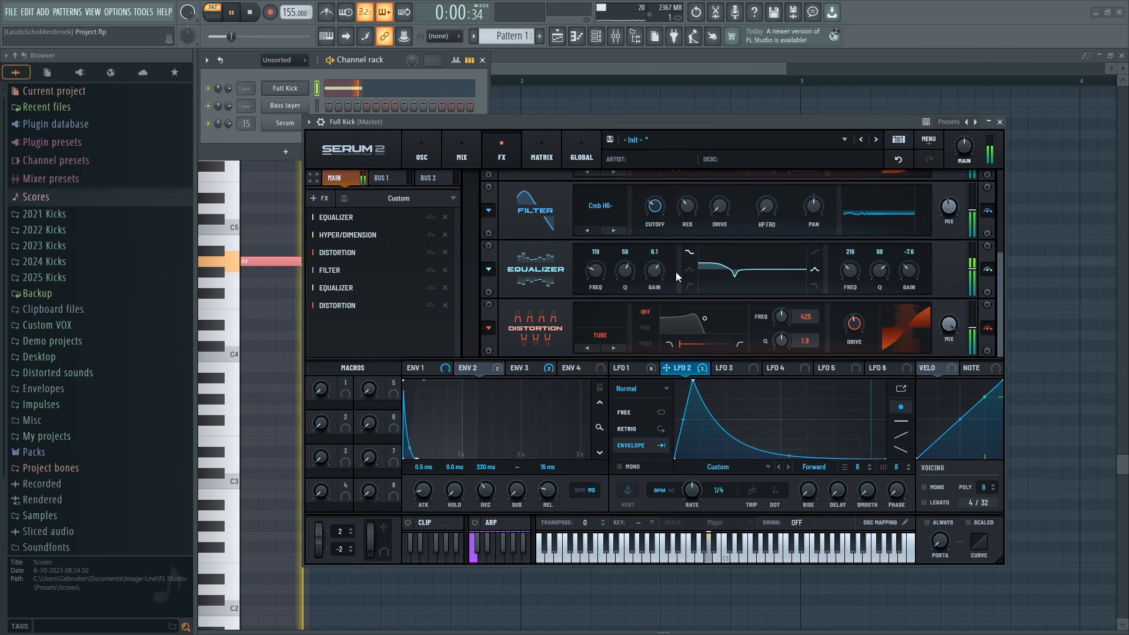
pyautogui.press('space')
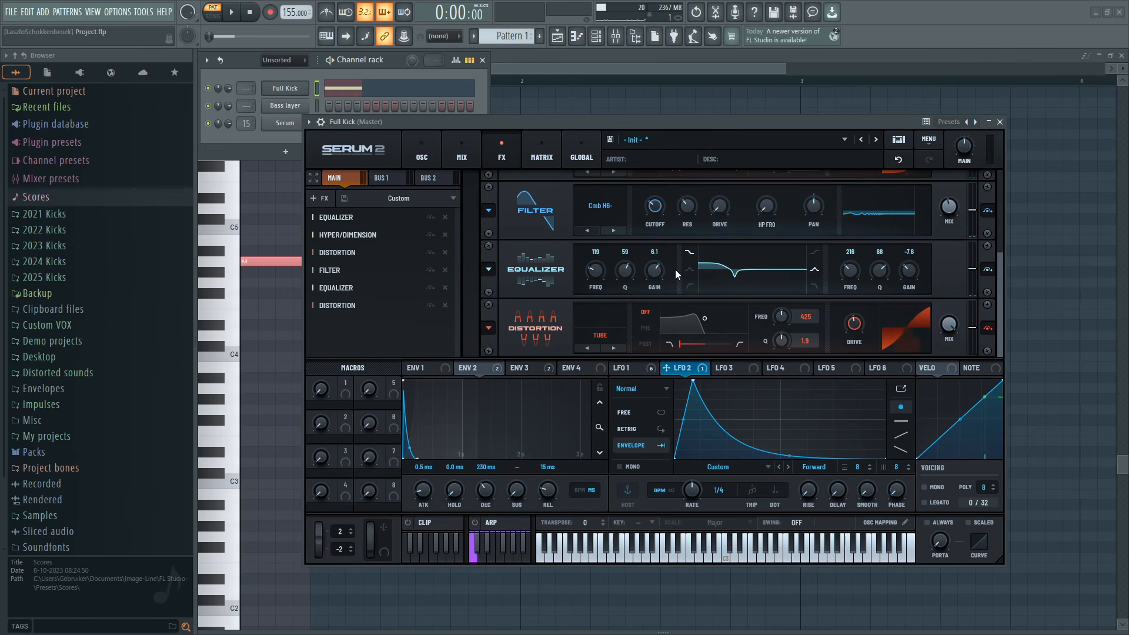
pyautogui.click(428, 159)
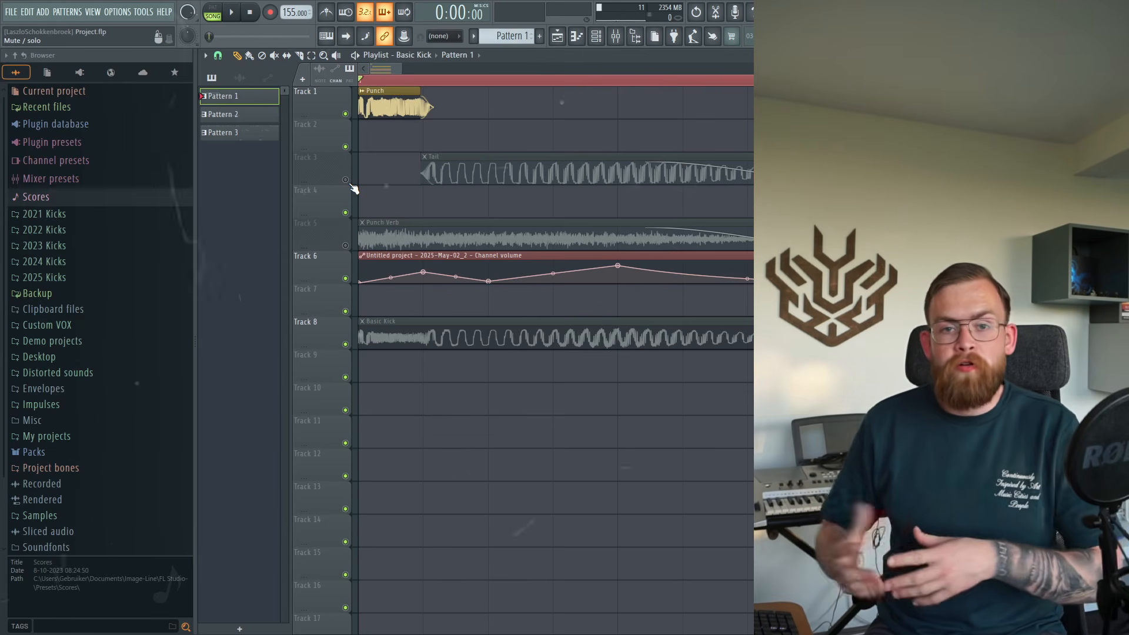
# - Unmute Track 3 with the Tail clip in the Basic Kick arrangement and open the mixer
pyautogui.click(347, 180)
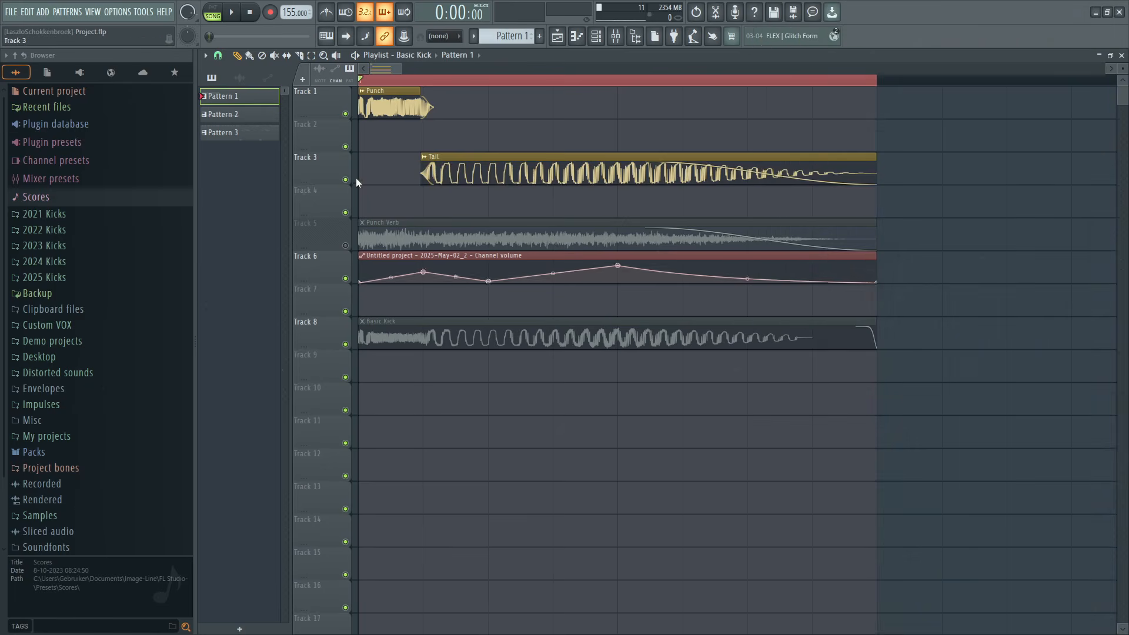
pyautogui.moveTo(370, 144); pyautogui.dragTo(525, 164)
pyautogui.click(622, 37)
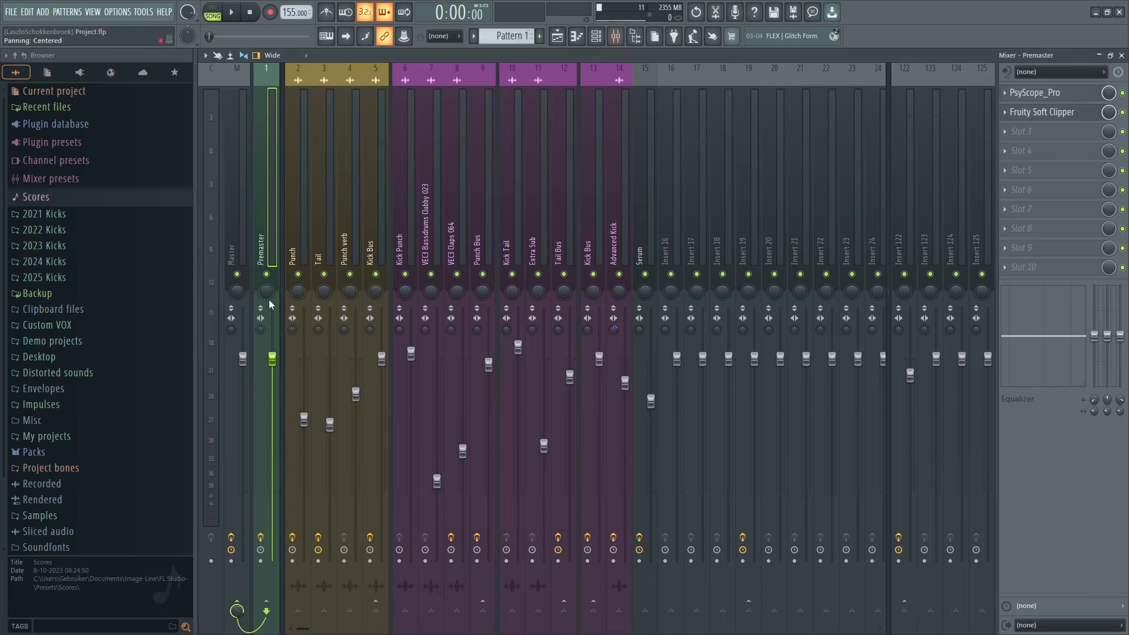
# - Move FabFilter Pro-Q 3 to the first effect slot of the Tail mixer track and inspect its linear-phase EQ curve
pyautogui.click(301, 234)
pyautogui.click(323, 238)
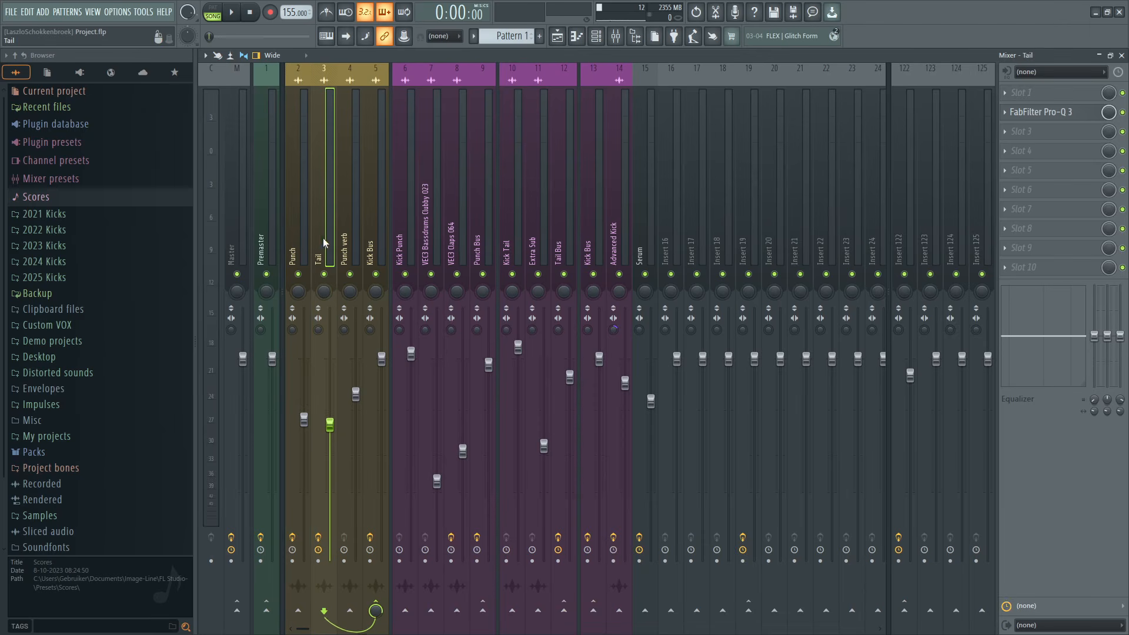
pyautogui.moveTo(1068, 113); pyautogui.dragTo(1068, 90)
pyautogui.click(1069, 93)
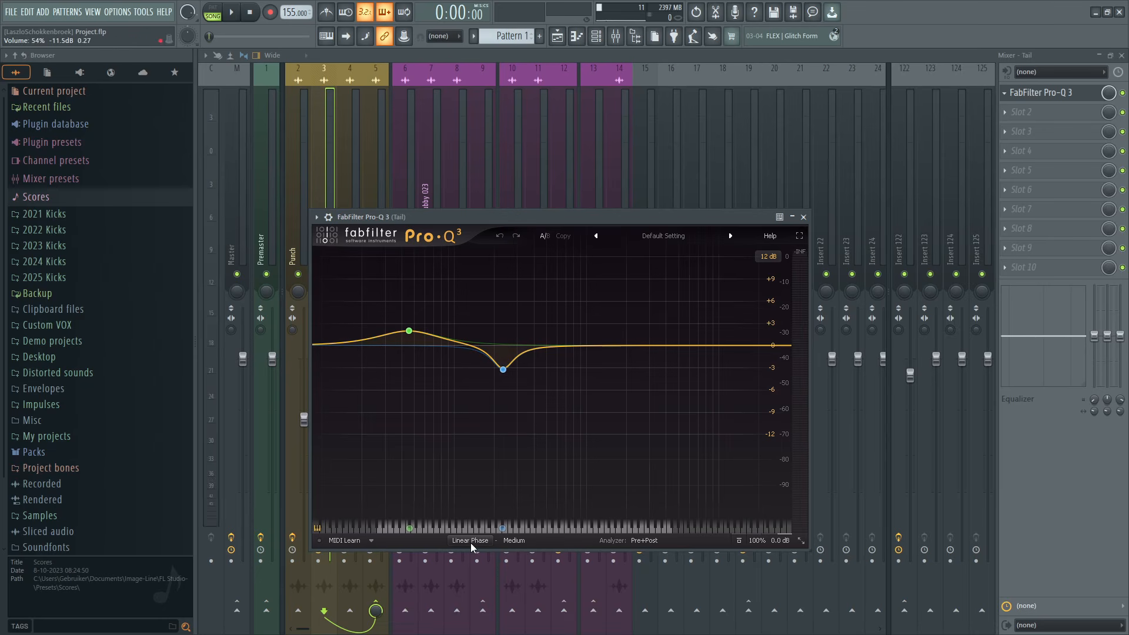
pyautogui.click(803, 217)
# - Inspect the FabFilter Pro-C 2 compression and the FabFilter Pro-Q 3 curve on the Punch mixer track
pyautogui.click(297, 241)
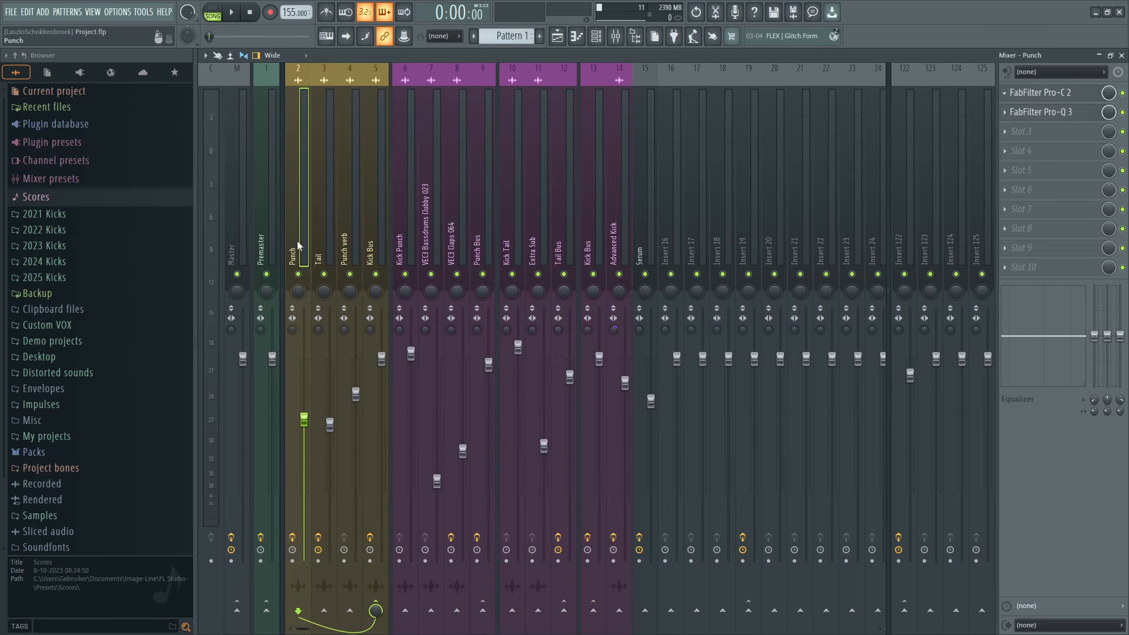
pyautogui.click(325, 274)
pyautogui.click(1071, 99)
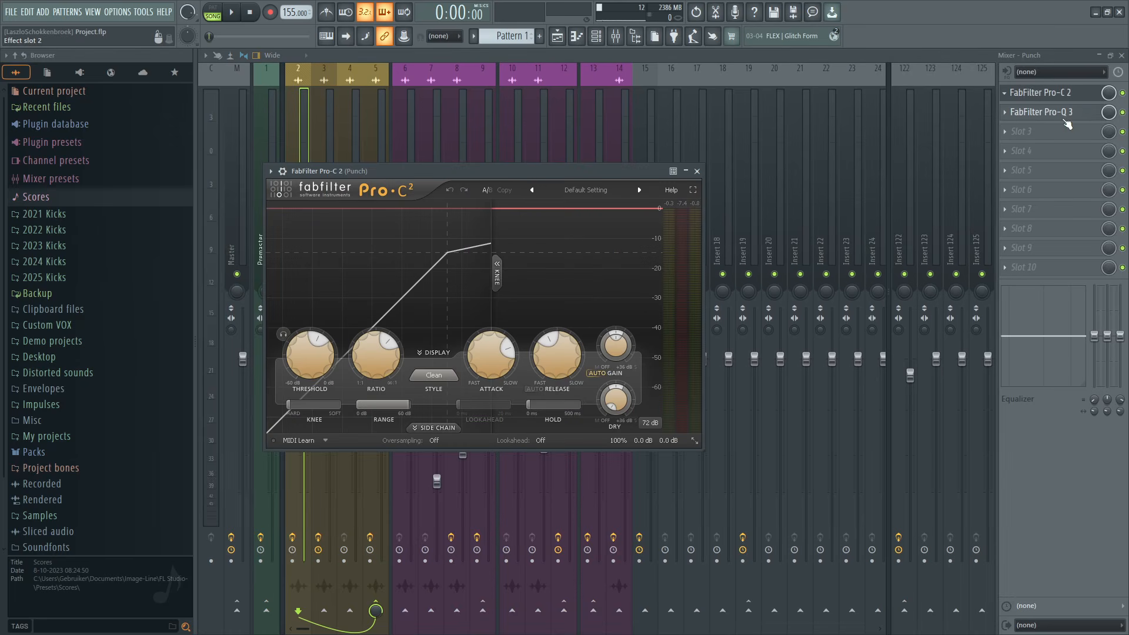
pyautogui.click(1066, 121)
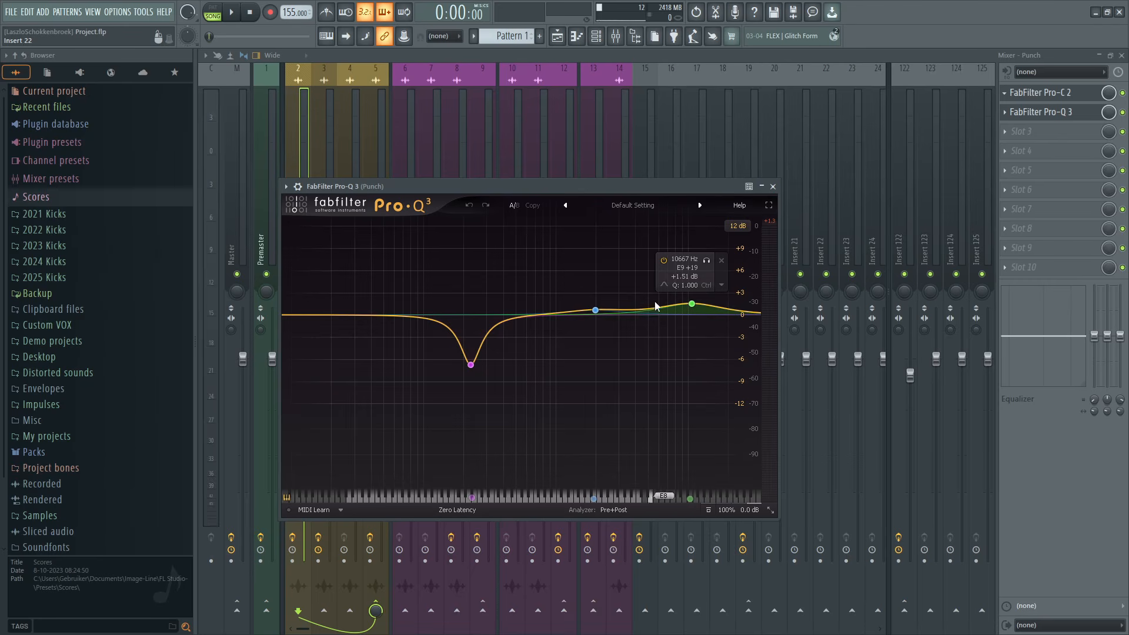
pyautogui.click(772, 186)
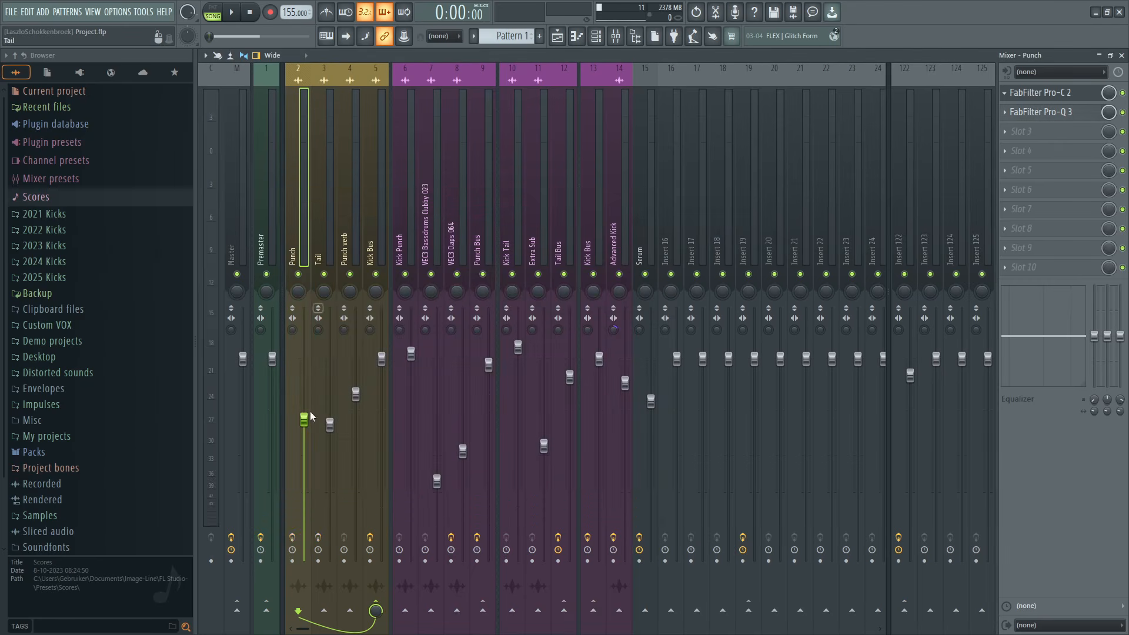
# - Play the Punch and Tail layers together, and unmute the Punch Verb track in the playlist
pyautogui.press('space')
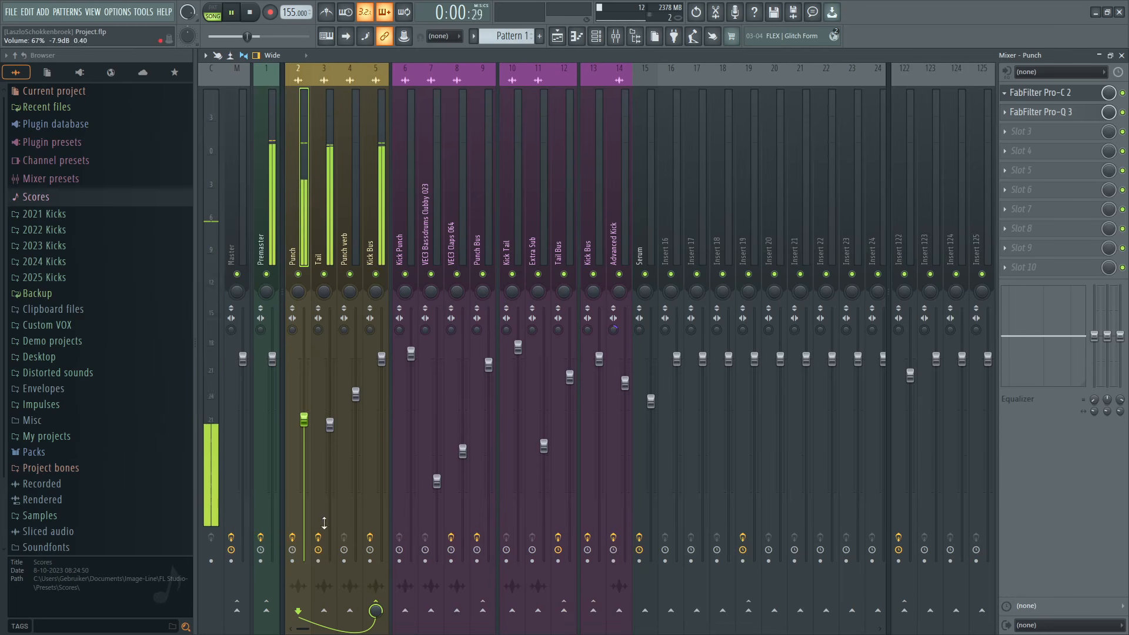
pyautogui.press('space')
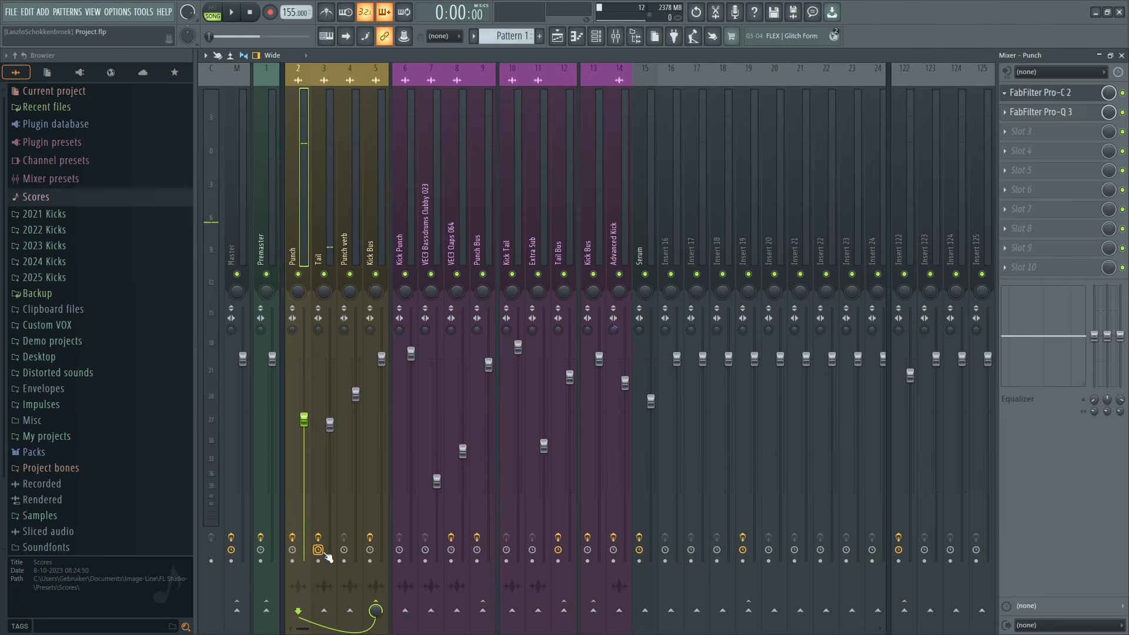
pyautogui.press('F5')
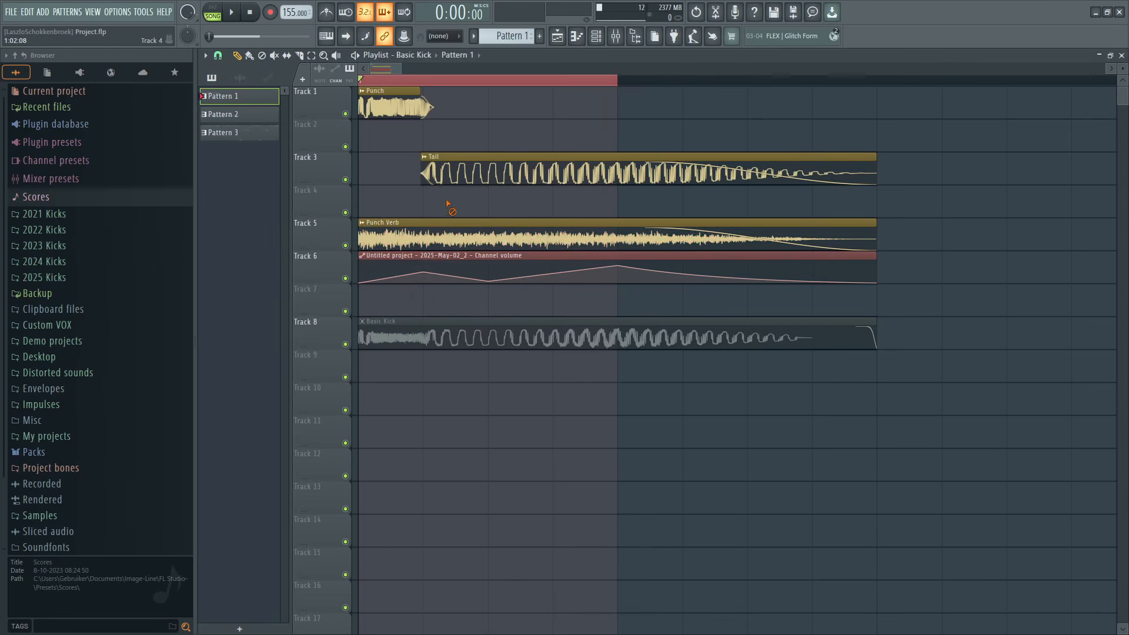
pyautogui.moveTo(411, 292); pyautogui.dragTo(475, 231)
pyautogui.rightClick(451, 199)
# - Compare the effect chain on the Punch mixer track with the reverb chain on Insert 122
pyautogui.press('F9')
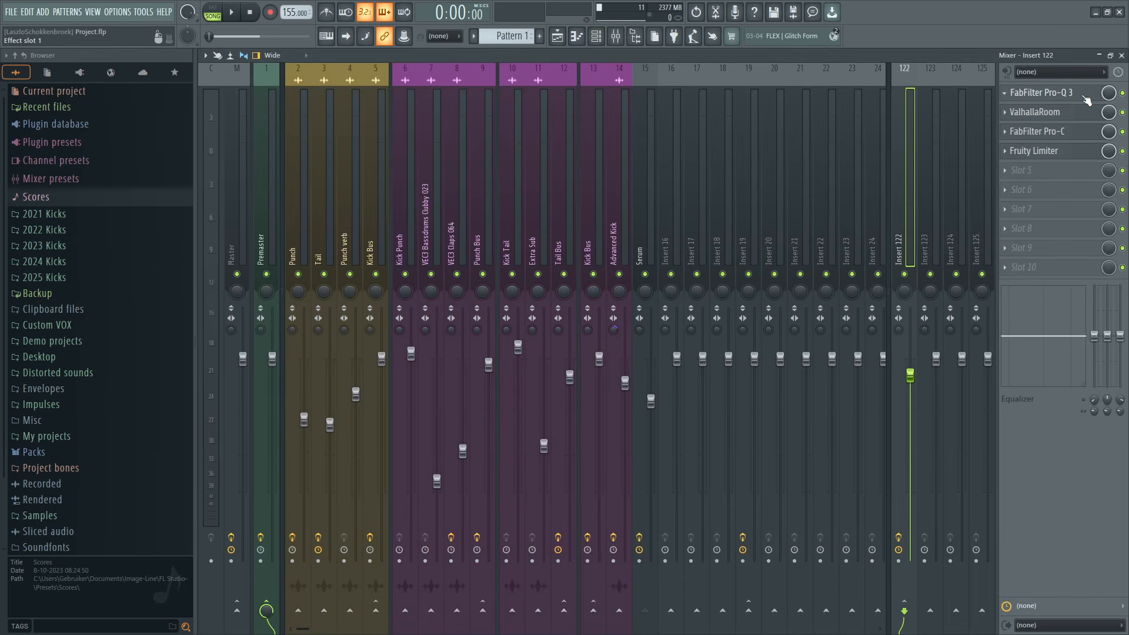
pyautogui.click(311, 210)
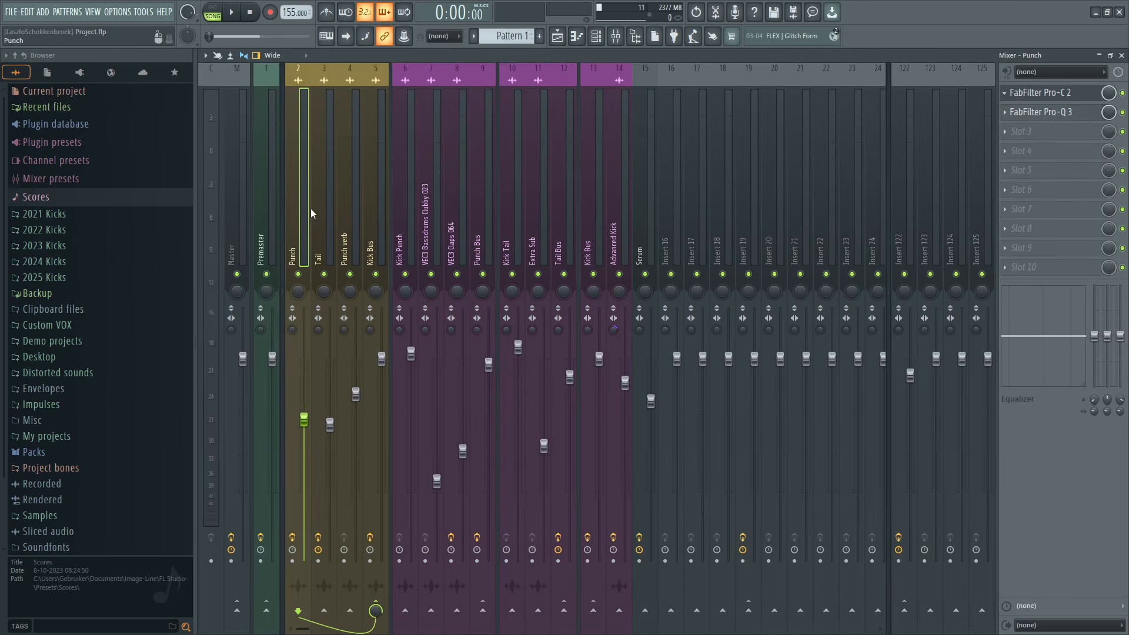
pyautogui.click(905, 252)
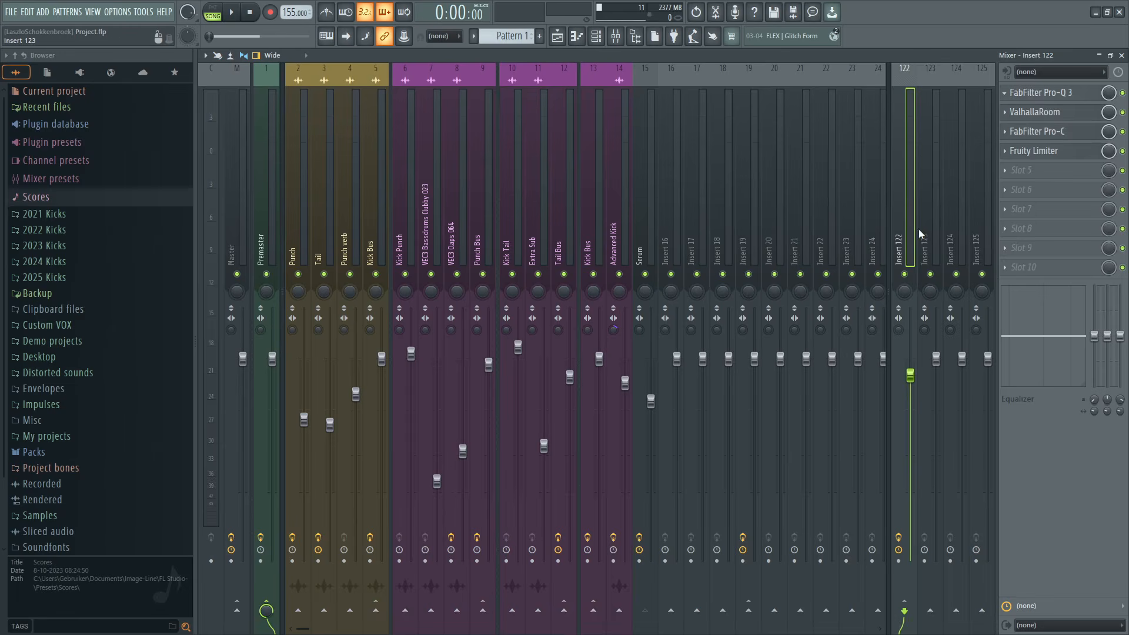
# - Solo the Punch Verb track together with its volume automation on Track 6 and play them
pyautogui.click(556, 36)
pyautogui.rightClick(346, 246)
pyautogui.click(346, 278)
pyautogui.press('space')
pyautogui.press('space')
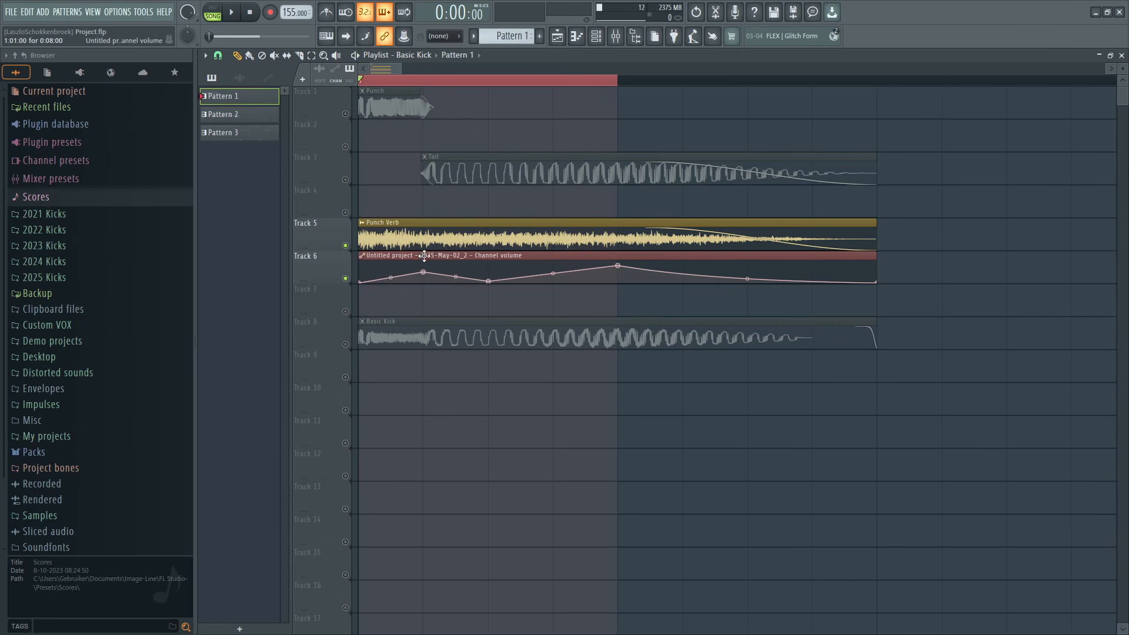
# - Inspect the Punch Verb clip and its volume automation, and unmute the Punch, Tail, Punch Verb and automation clips
pyautogui.doubleClick(424, 256)
pyautogui.click(622, 201)
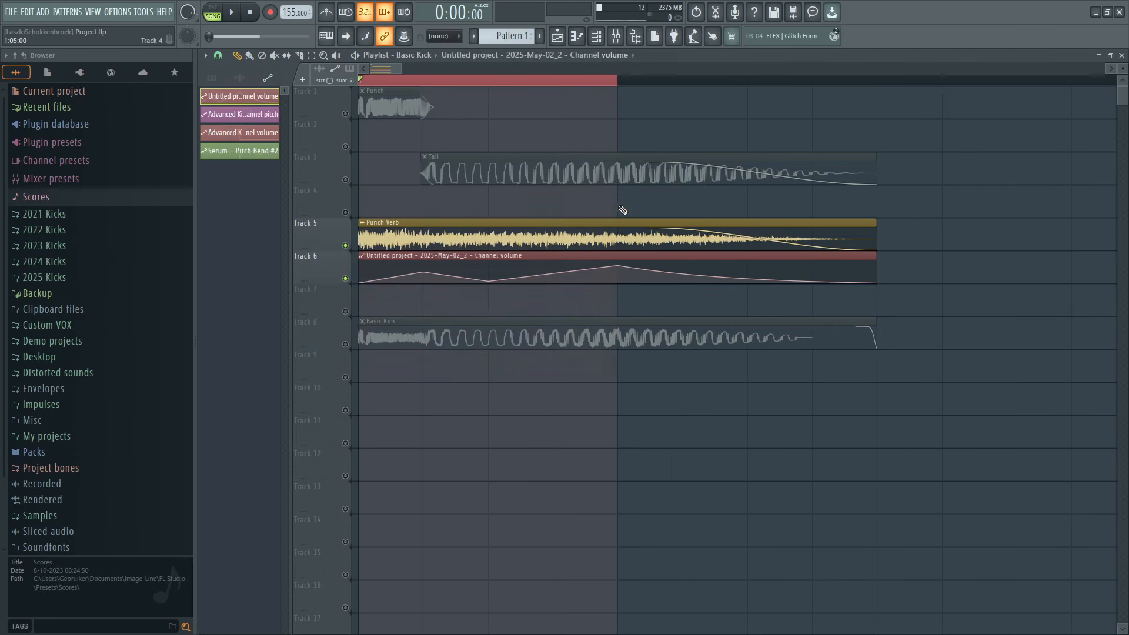
pyautogui.doubleClick(536, 228)
pyautogui.press('Escape')
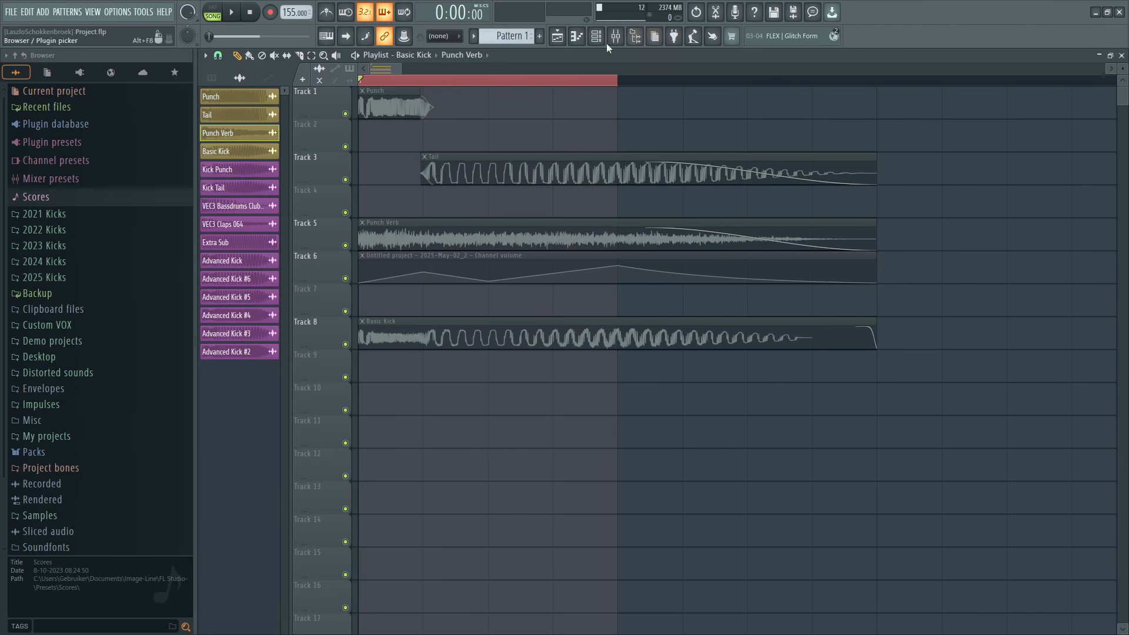
pyautogui.moveTo(443, 302); pyautogui.dragTo(416, 91)
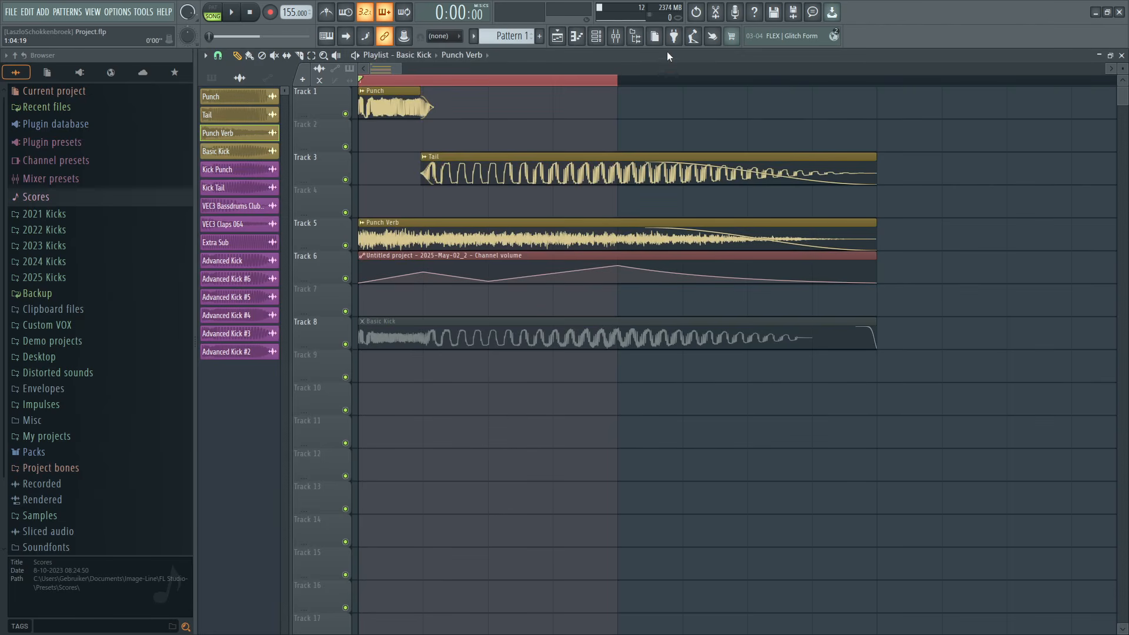
# - Compare the playing Kick Bus with Oxford Inflator Native bypassed and enabled
pyautogui.click(615, 36)
pyautogui.click(378, 216)
pyautogui.click(1050, 93)
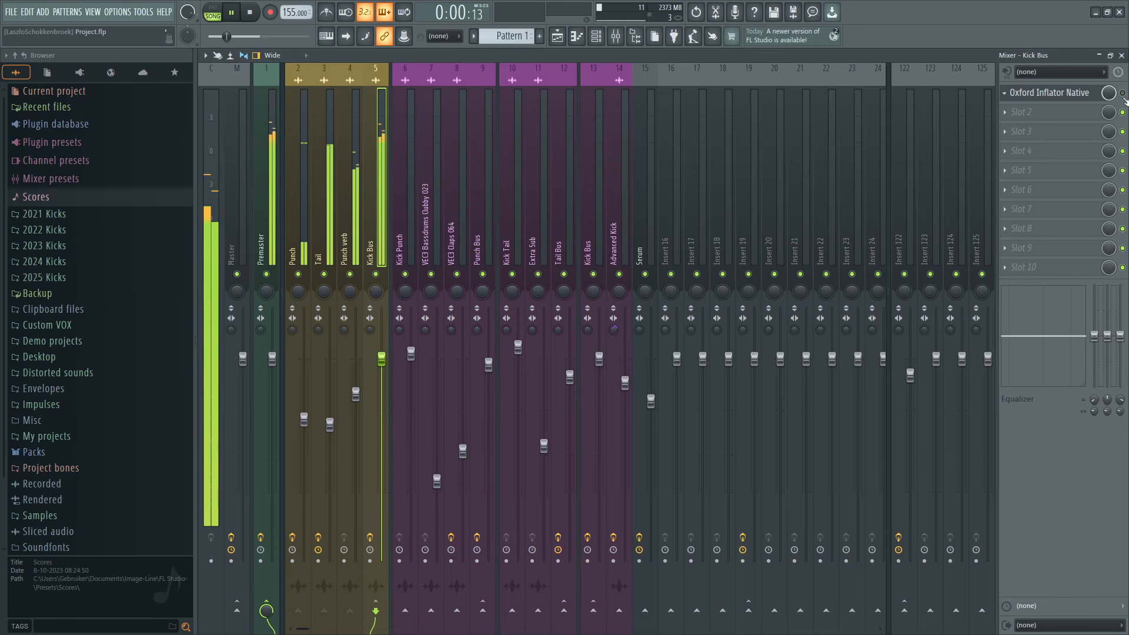
pyautogui.click(1123, 93)
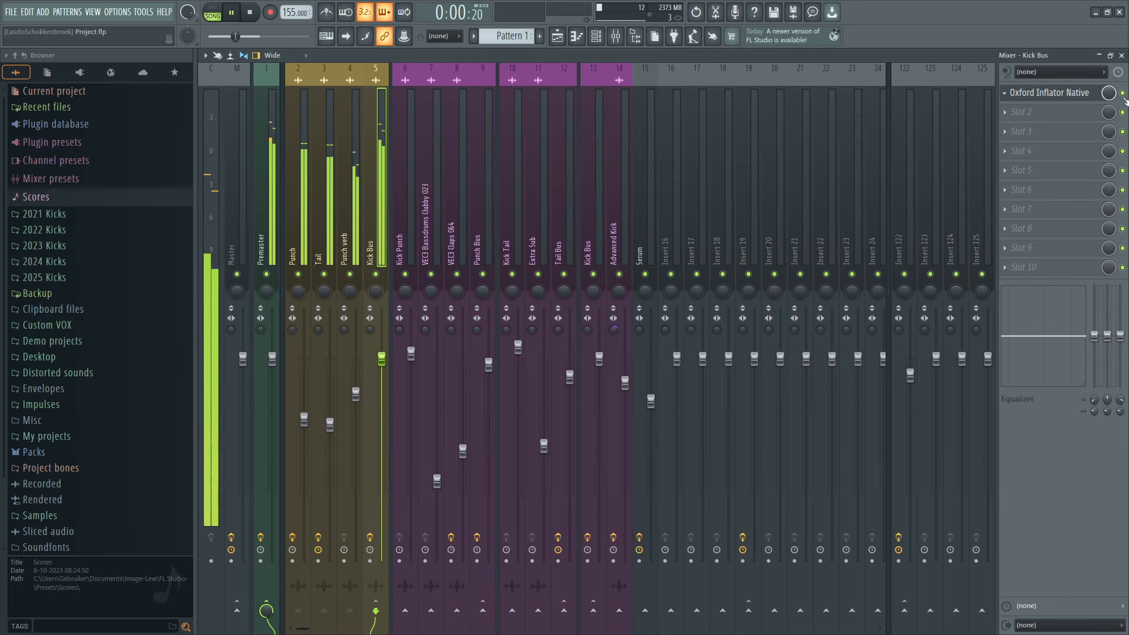
# - Set the Curve of the Kick Bus's Oxford Inflator to 28.8 and close the plugin
pyautogui.click(1066, 104)
pyautogui.moveTo(517, 272)
pyautogui.mouseDown()
pyautogui.moveTo(516, 357)
pyautogui.moveTo(517, 265)
pyautogui.mouseUp()
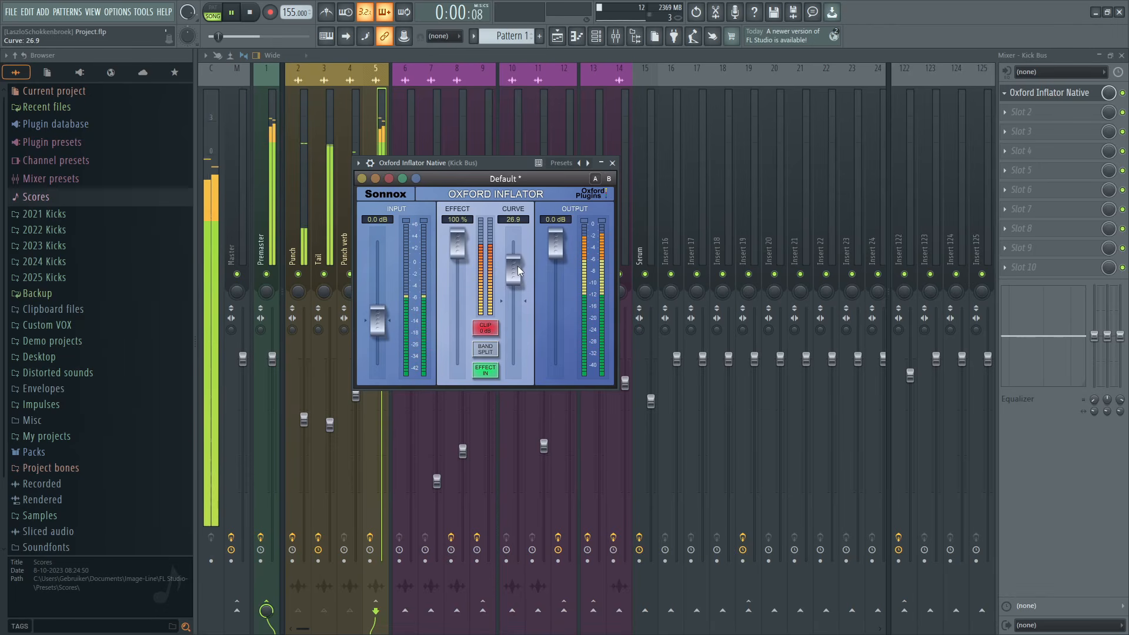
pyautogui.moveTo(484, 171); pyautogui.dragTo(508, 184)
pyautogui.press('space')
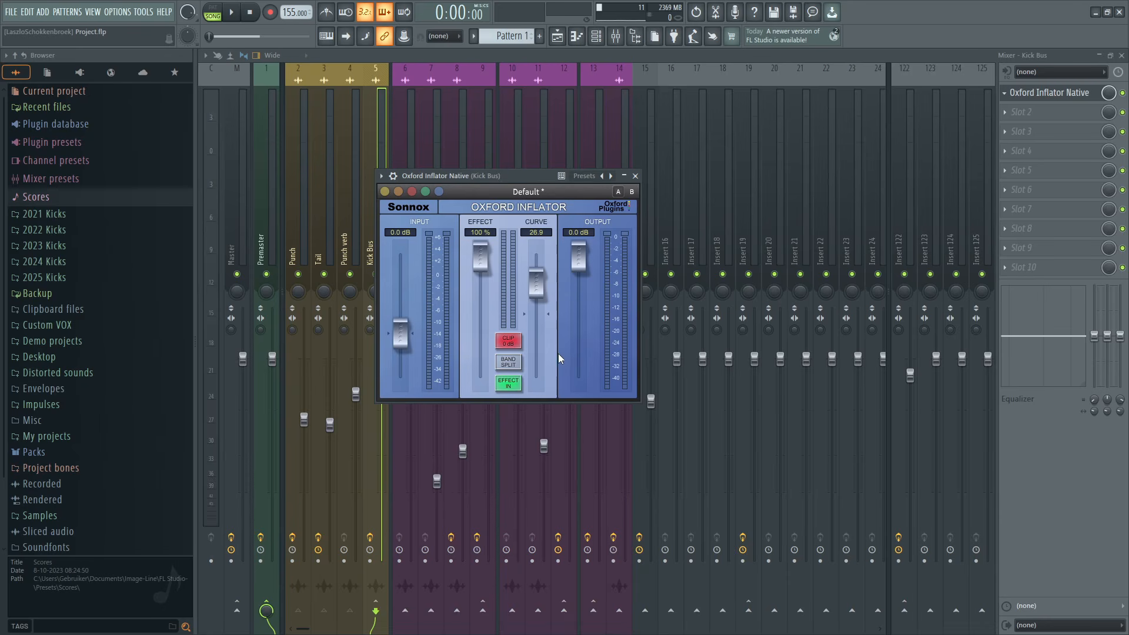
pyautogui.moveTo(539, 294); pyautogui.dragTo(542, 292)
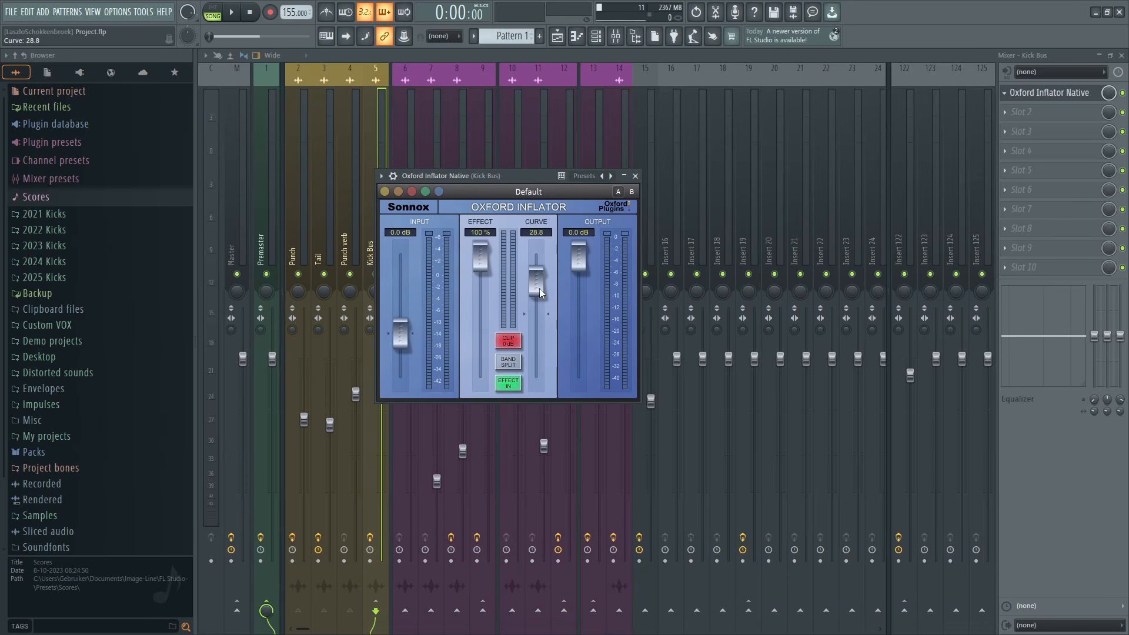
pyautogui.click(636, 175)
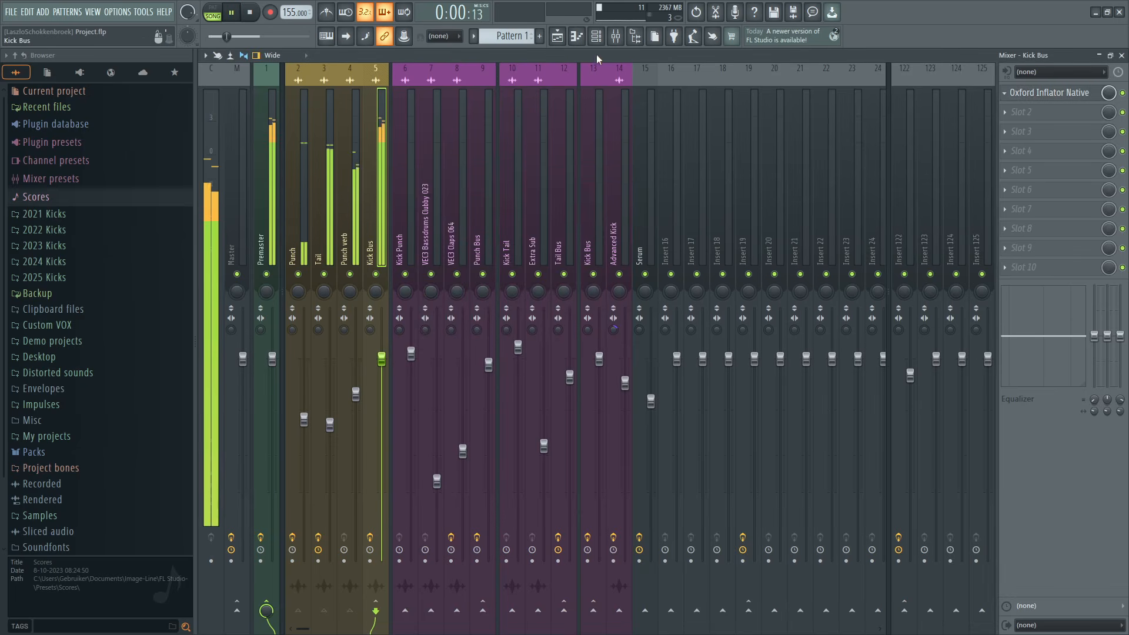
# - Inspect the sample settings and waveform of the Kick Punch clip in the Advanced Kick arrangement
pyautogui.click(558, 37)
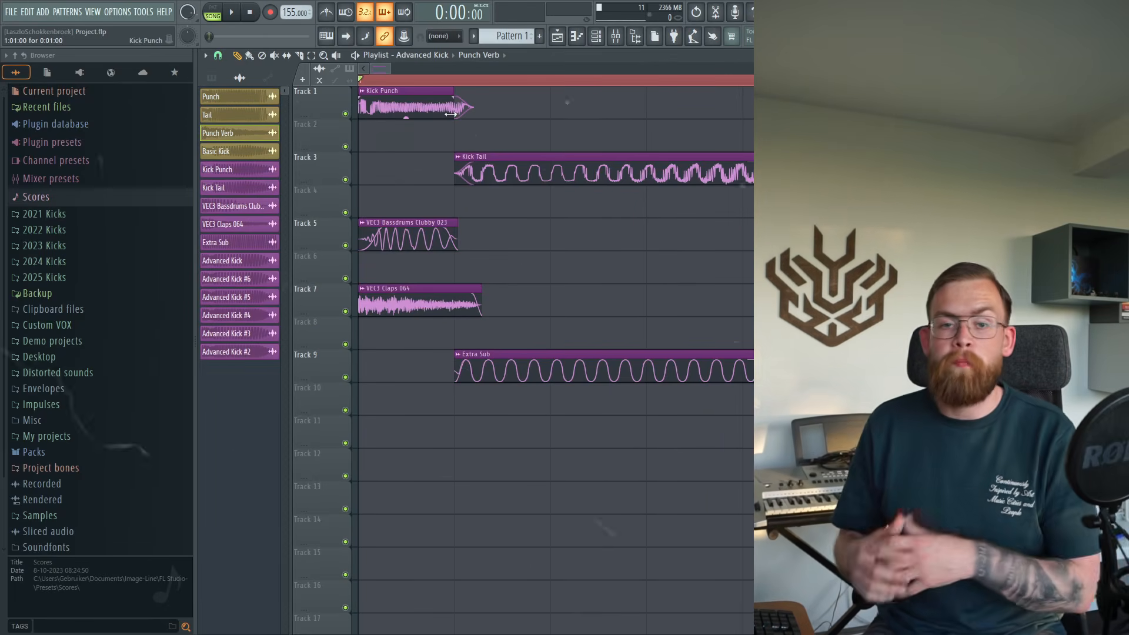
pyautogui.doubleClick(408, 107)
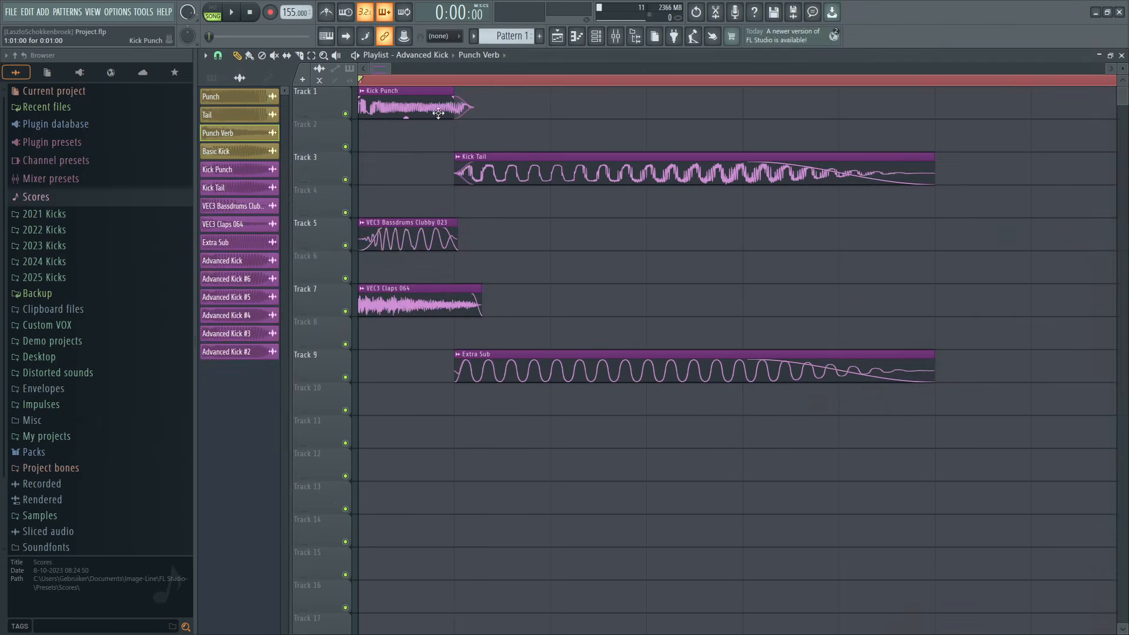
pyautogui.doubleClick(438, 114)
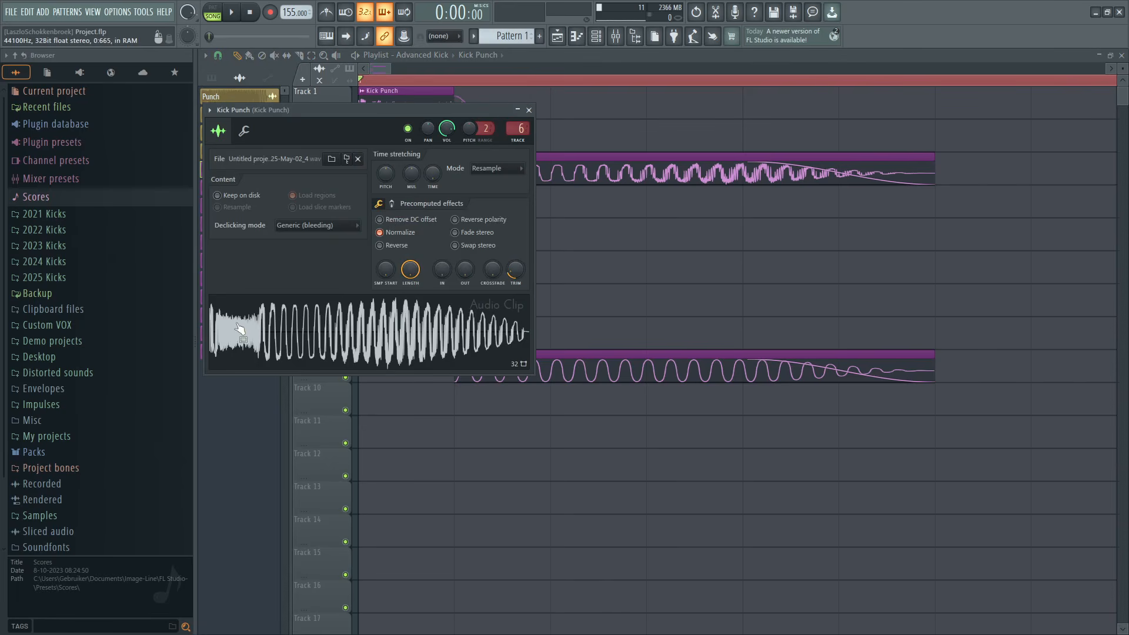
pyautogui.rightClick(713, 308)
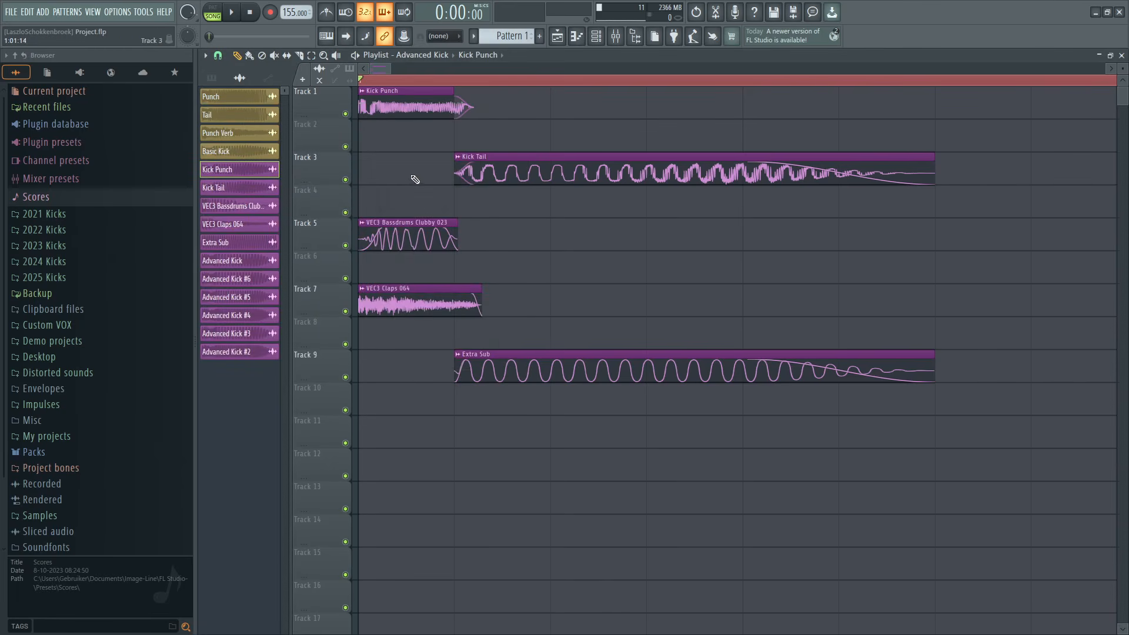
# - Mute the Kick Tail, VEC3 Claps 064 and Extra Sub clips, and inspect the VEC3 Bassdrums Clubby 023 clip's settings
pyautogui.moveTo(409, 116)
pyautogui.moveTo(625, 147); pyautogui.dragTo(619, 504)
pyautogui.moveTo(579, 290); pyautogui.dragTo(416, 325)
pyautogui.doubleClick(404, 238)
pyautogui.press('Escape')
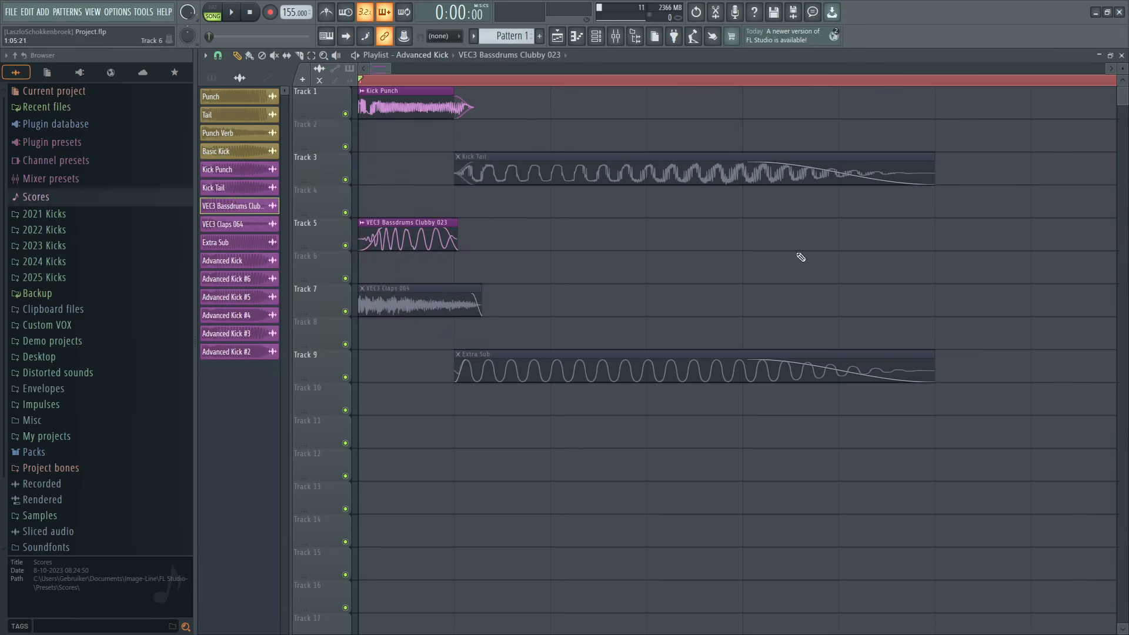
# - Compare the VEC3 Bassdrums Clubby 023 layer without and with the Kick Punch track, and open the bassdrum clip's sample settings
pyautogui.click(346, 114)
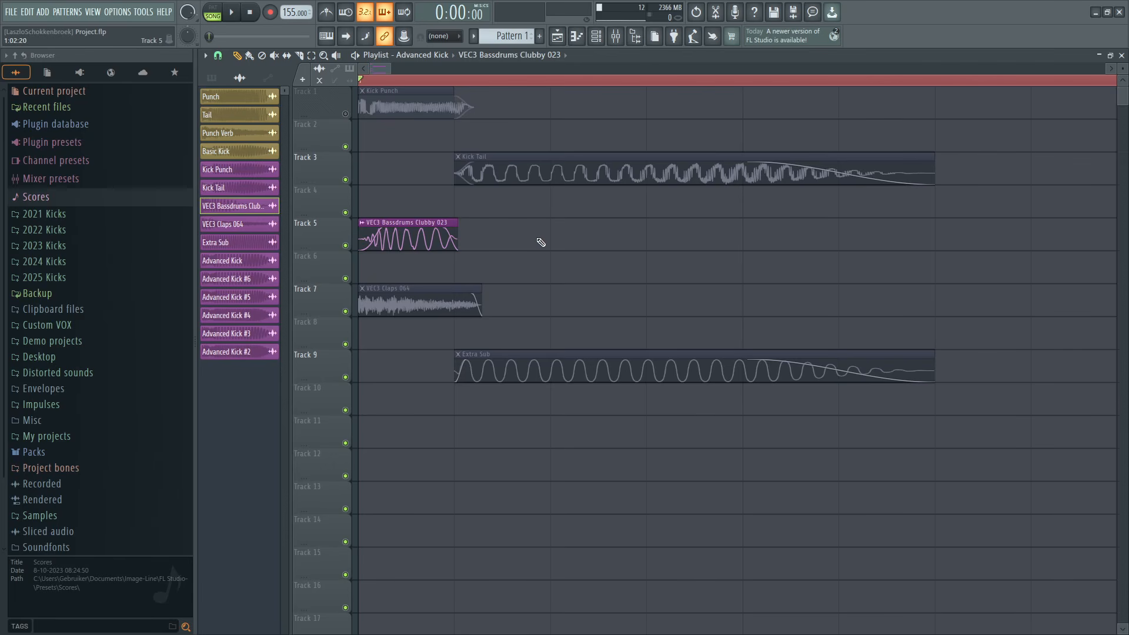
pyautogui.click(346, 114)
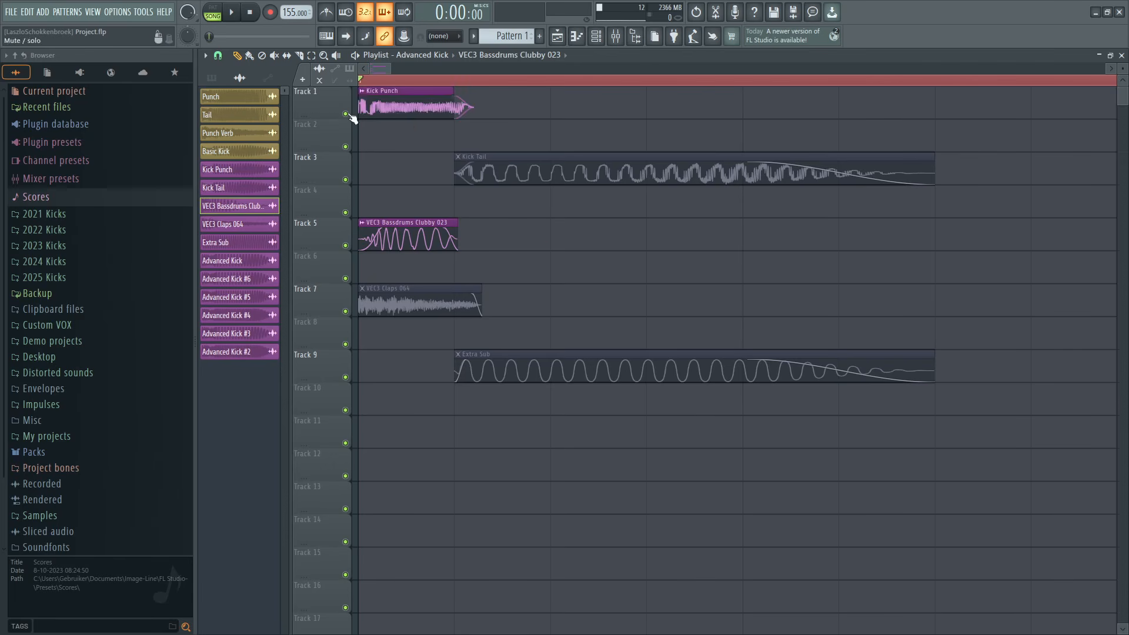
pyautogui.click(615, 36)
pyautogui.click(557, 36)
pyautogui.doubleClick(419, 222)
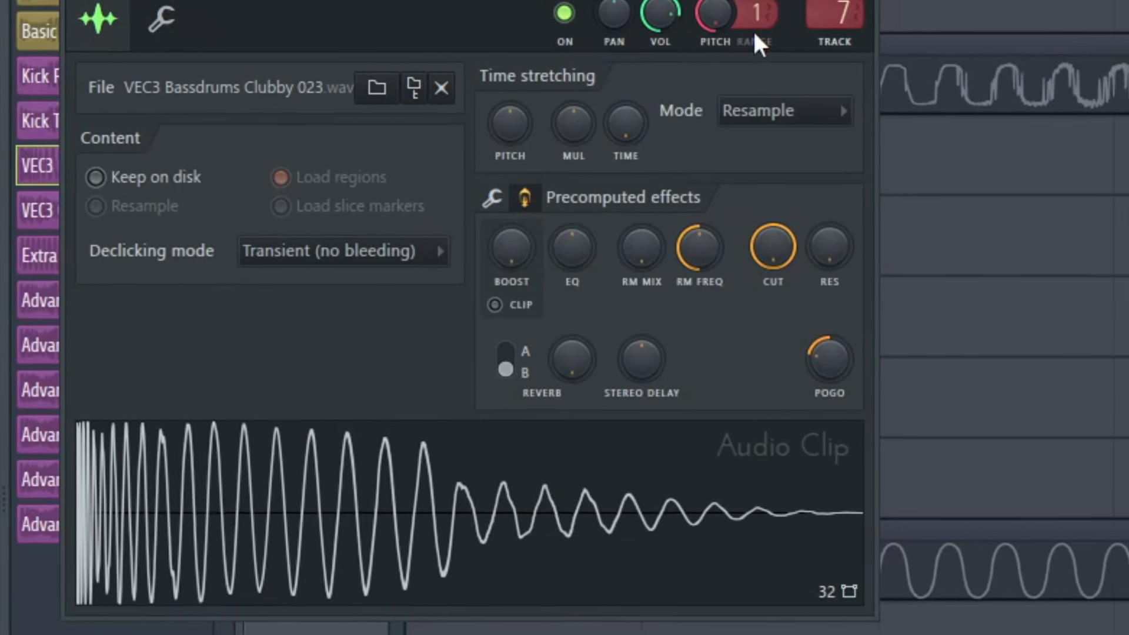
# - Copy the Pogo value of the VEC3 Bassdrums Clubby 023 clip, try out other Pogo amounts, and paste the copied value back
pyautogui.rightClick(829, 360)
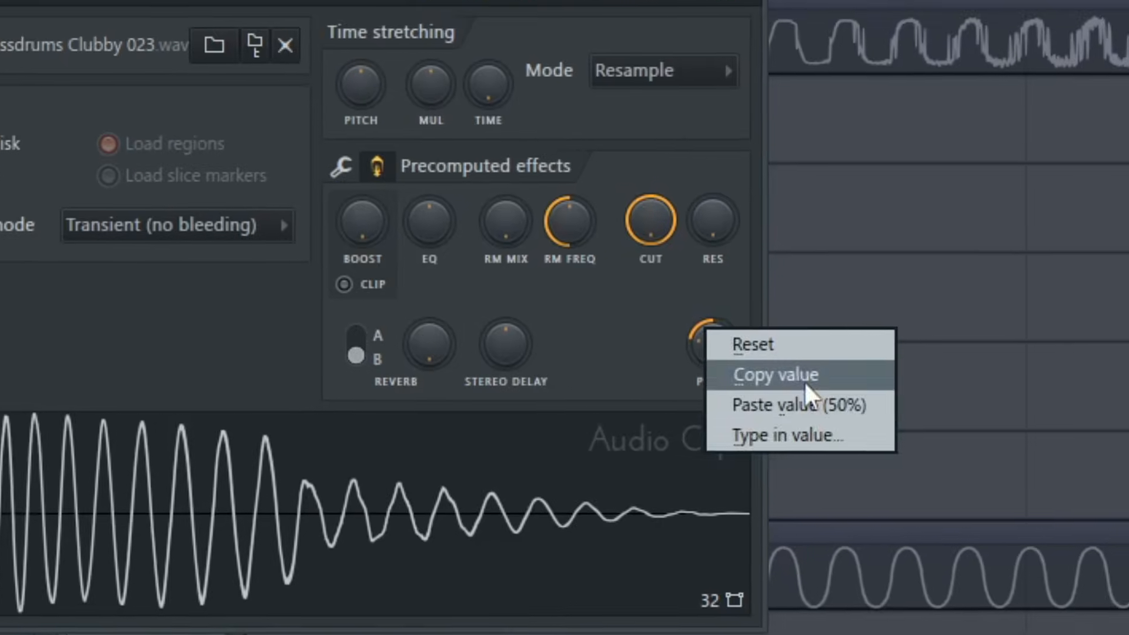
pyautogui.click(795, 377)
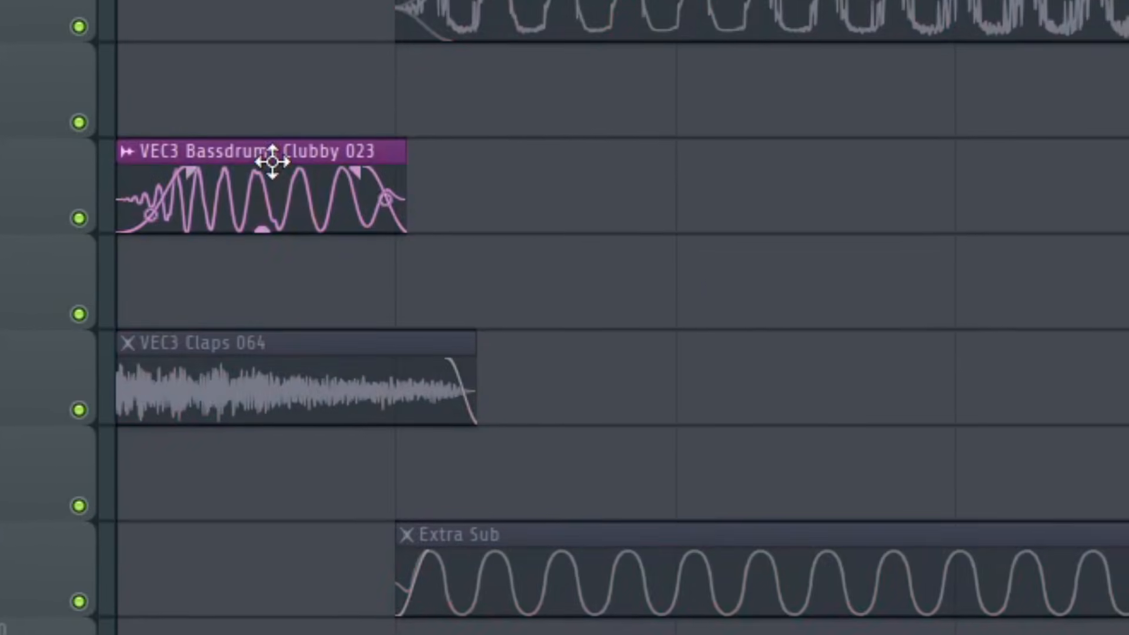
pyautogui.doubleClick(301, 166)
pyautogui.moveTo(559, 323); pyautogui.dragTo(531, 253)
pyautogui.moveTo(532, 297); pyautogui.dragTo(531, 335)
pyautogui.moveTo(512, 276)
pyautogui.mouseDown()
pyautogui.moveTo(511, 312)
pyautogui.moveTo(509, 280)
pyautogui.mouseUp()
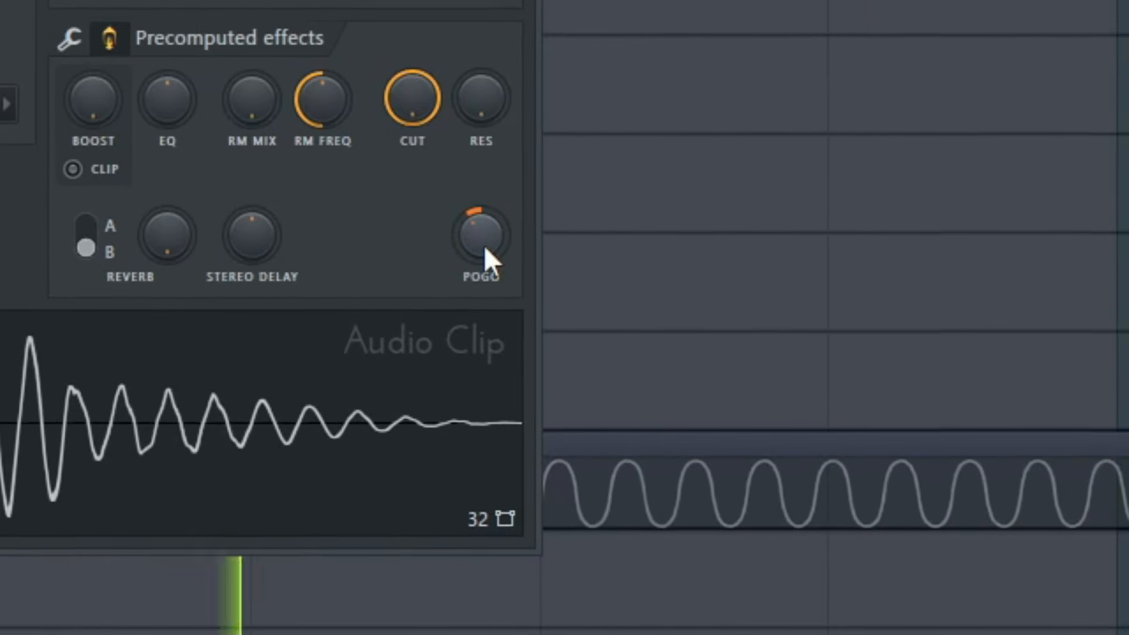
pyautogui.rightClick(490, 249)
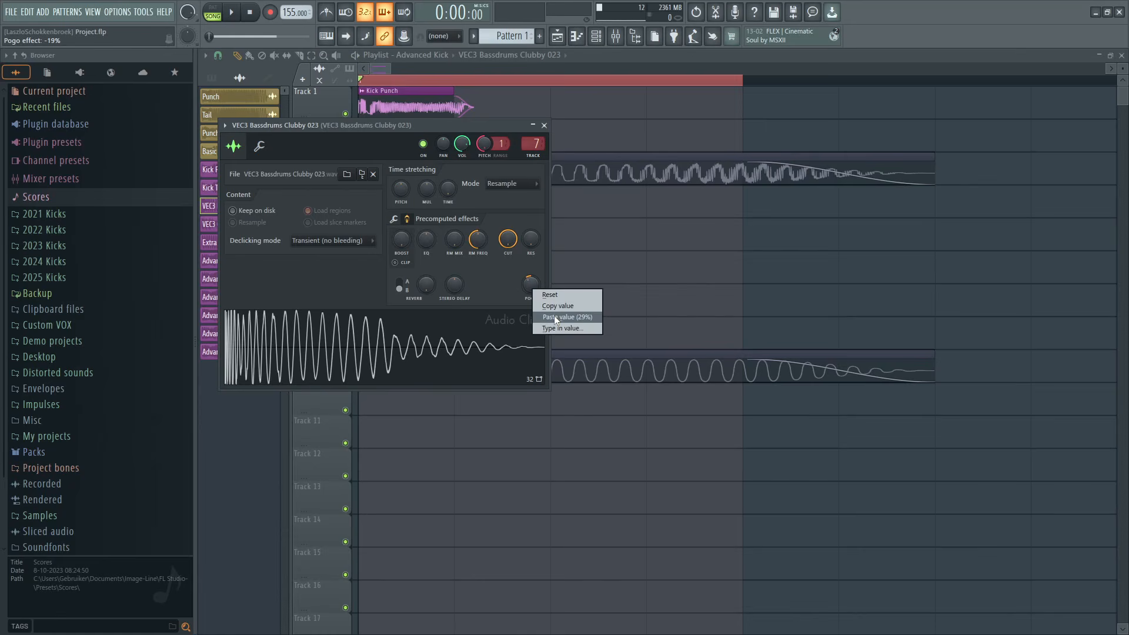
pyautogui.click(554, 316)
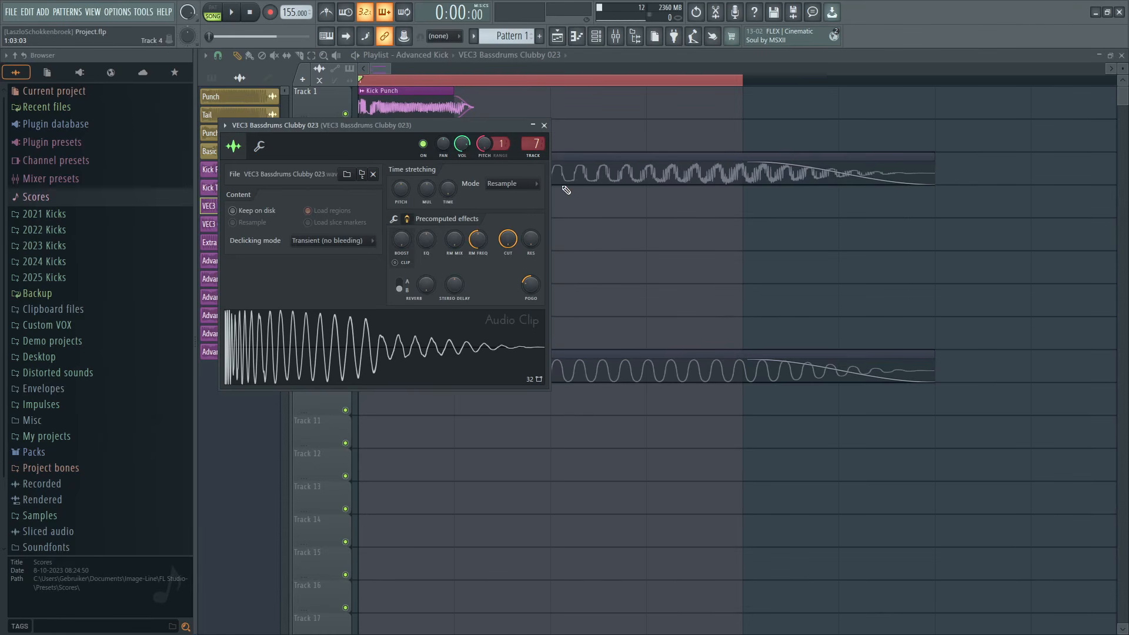
# - Check the VEC3 Bassdrums Clubby 023 mixer track and audition the VEC3 Claps 064 layer in the playlist
pyautogui.press('F9')
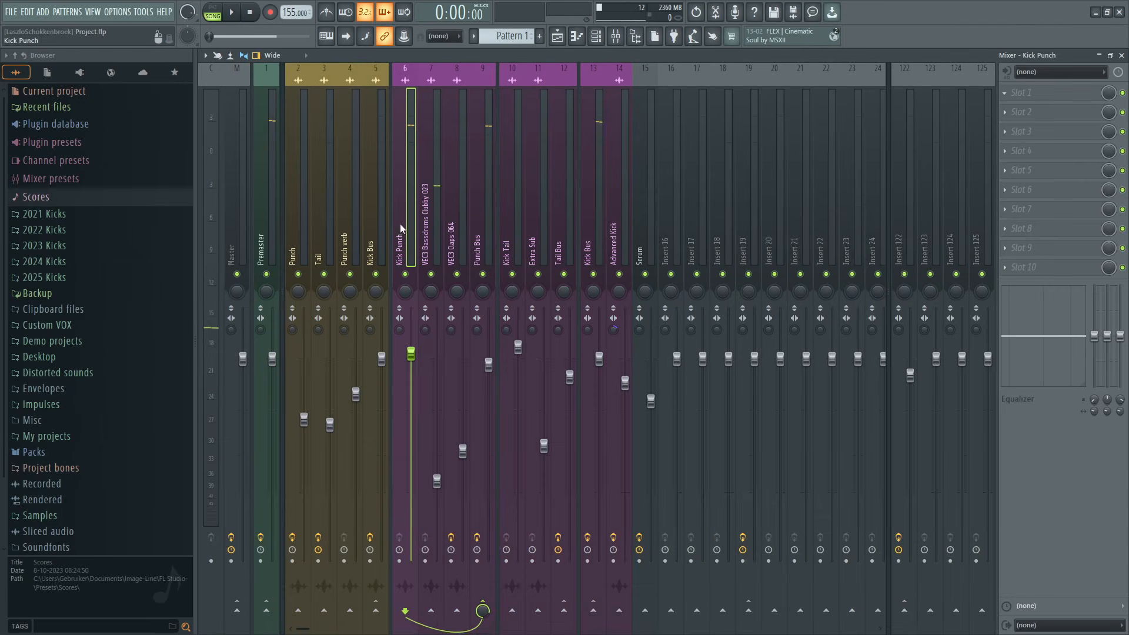
pyautogui.click(434, 431)
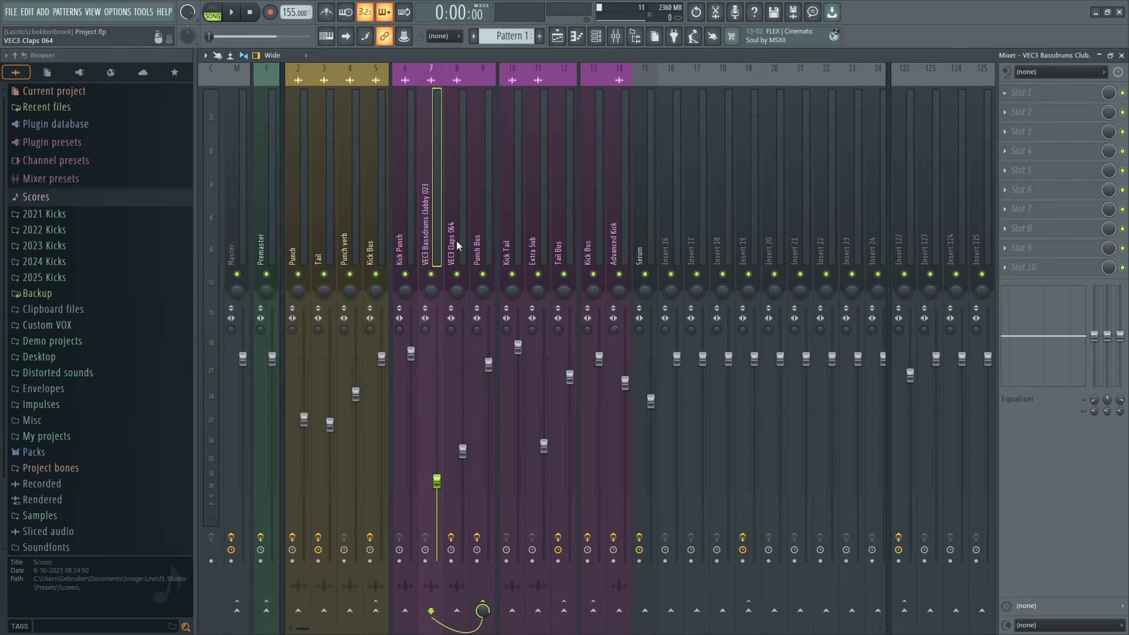
pyautogui.press('F9')
pyautogui.press('space')
pyautogui.press('space')
# - Inspect the FabFilter Pro-Q 3 and Misstortion 2 settings on the VEC3 Claps 064 mixer track
pyautogui.press('F9')
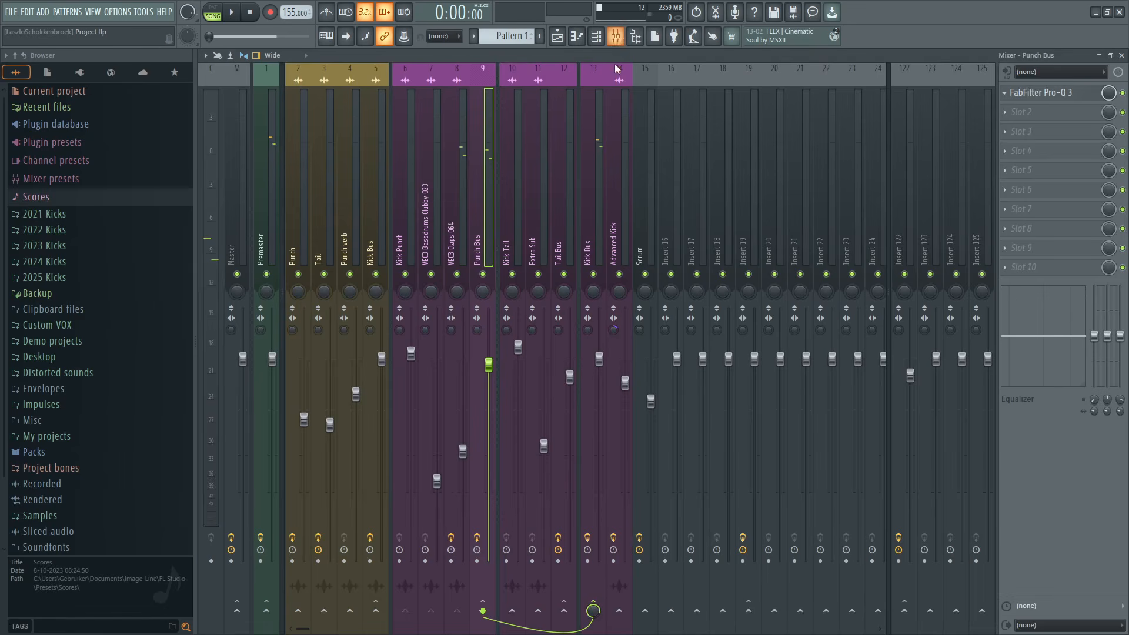
pyautogui.click(463, 218)
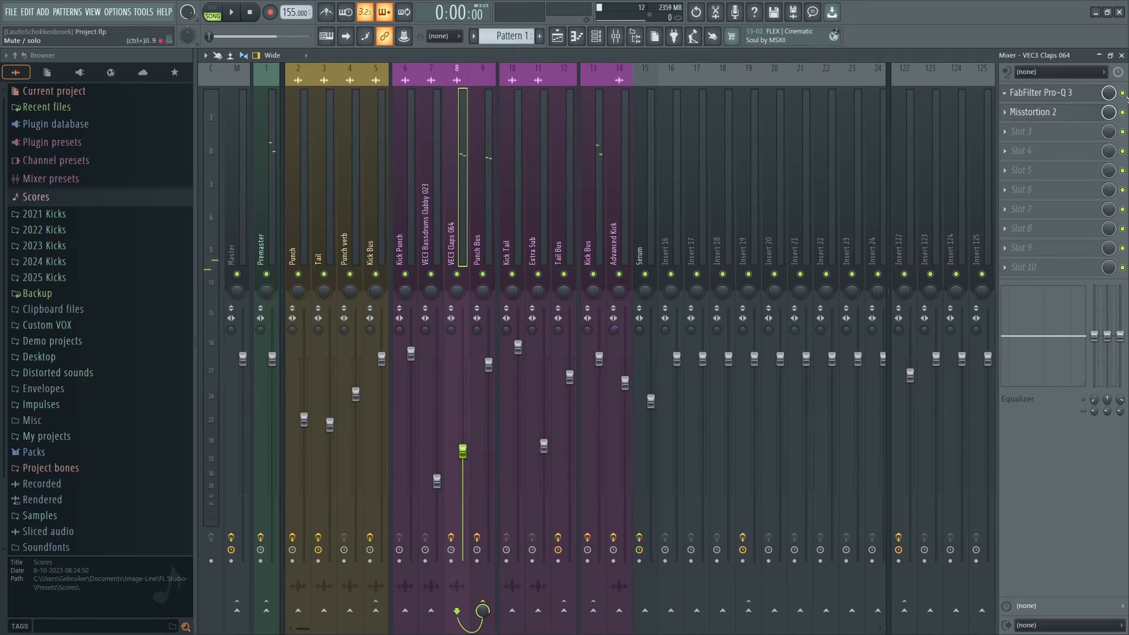
pyautogui.click(1072, 94)
pyautogui.press('Escape')
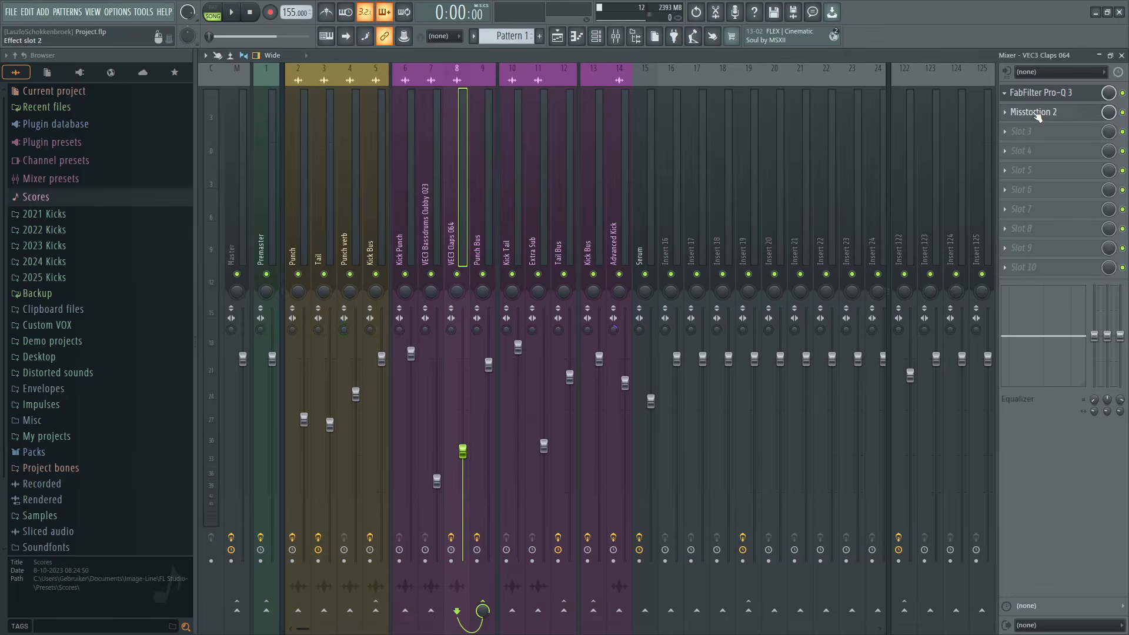
pyautogui.click(1037, 116)
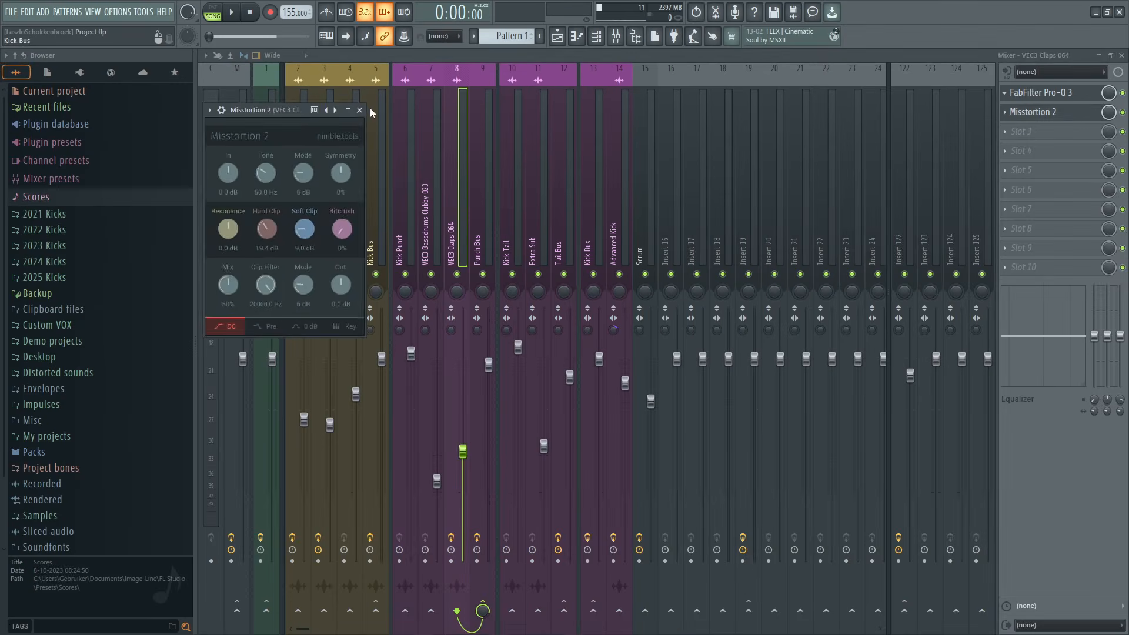
pyautogui.click(359, 110)
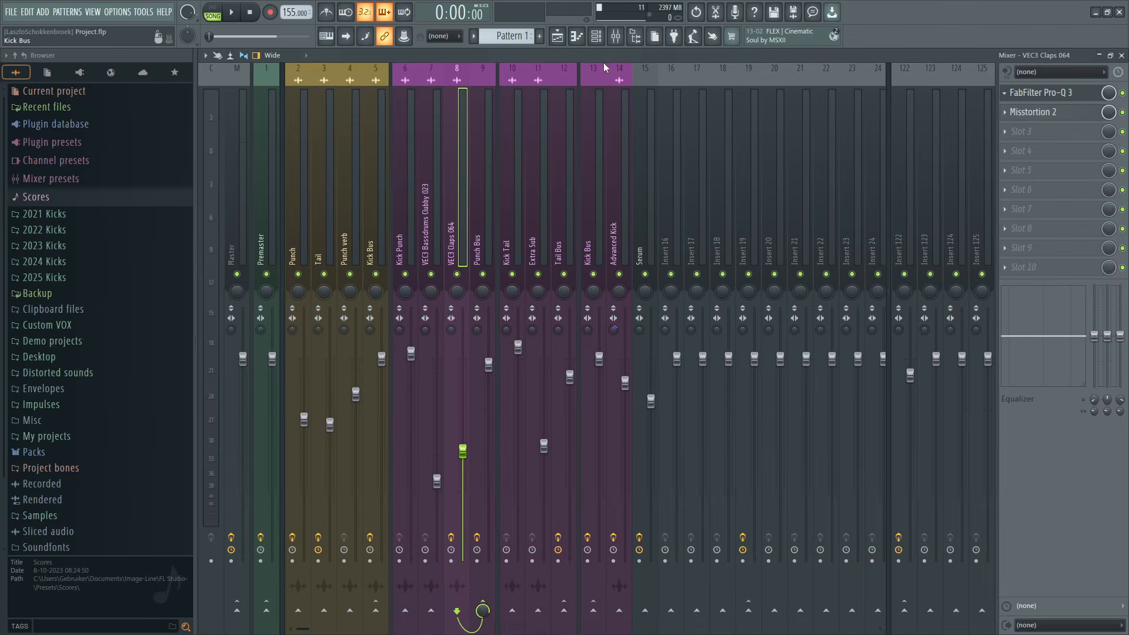
# - Enable the Kick Punch, VEC3 Bassdrums Clubby 023 and VEC3 Claps 064 layers in the playlist and play them together
pyautogui.click(556, 36)
pyautogui.rightClick(345, 114)
pyautogui.rightClick(345, 114)
pyautogui.doubleClick(419, 287)
pyautogui.click(423, 233)
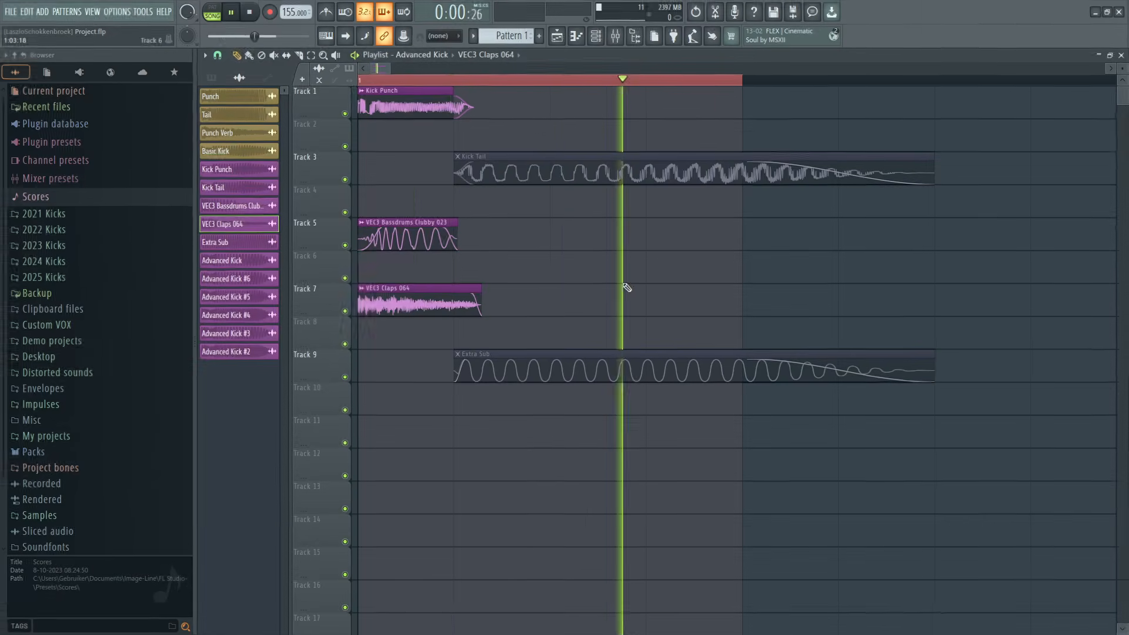
# - Compare the punch in the mixer with and without the VEC3 Bassdrums Clubby 023 and VEC3 Claps 064 tracks
pyautogui.press('F9')
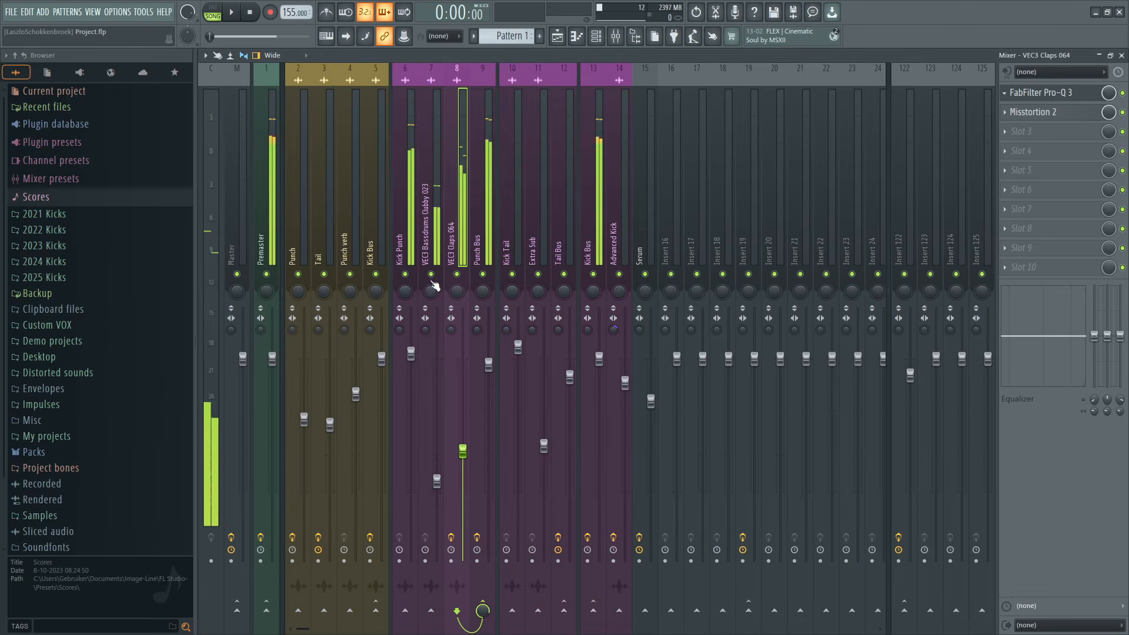
pyautogui.press('space')
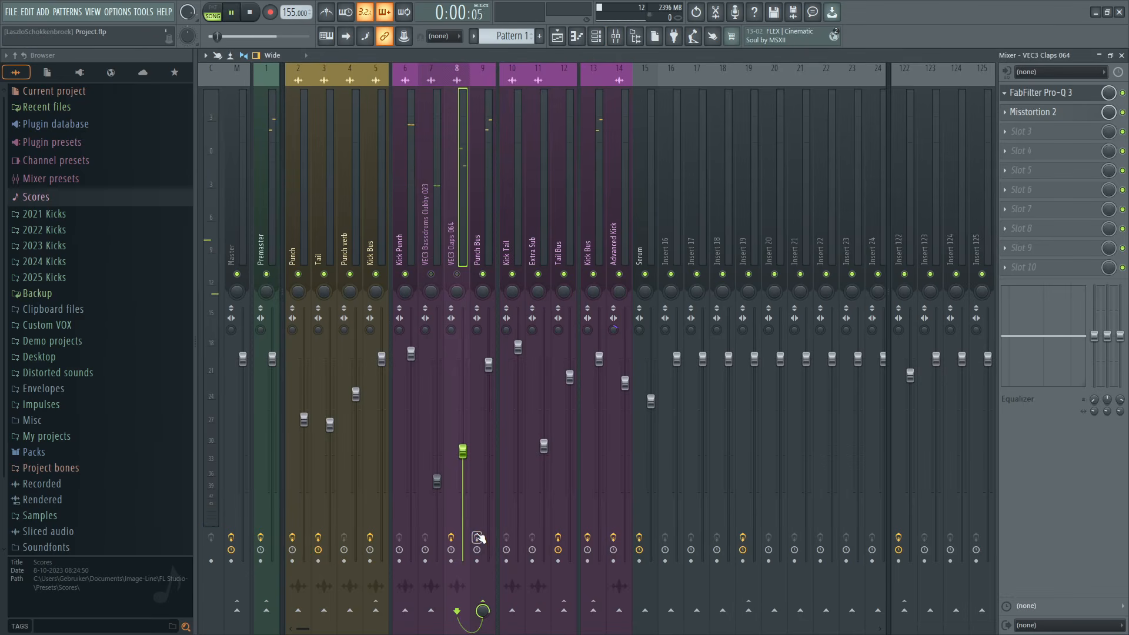
pyautogui.press('space')
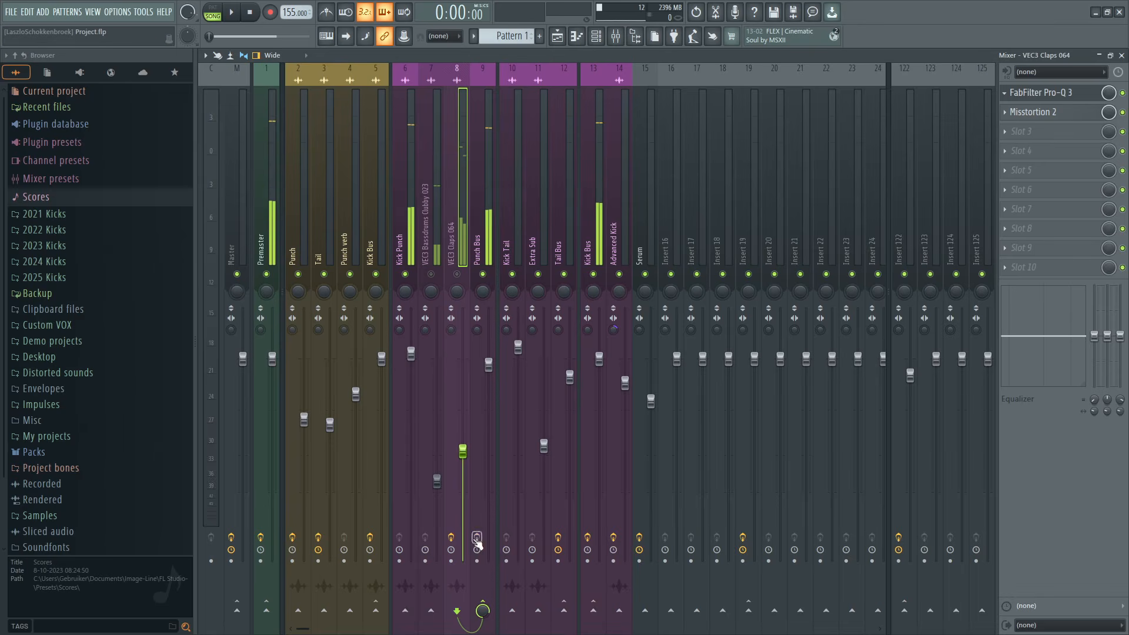
pyautogui.press('space')
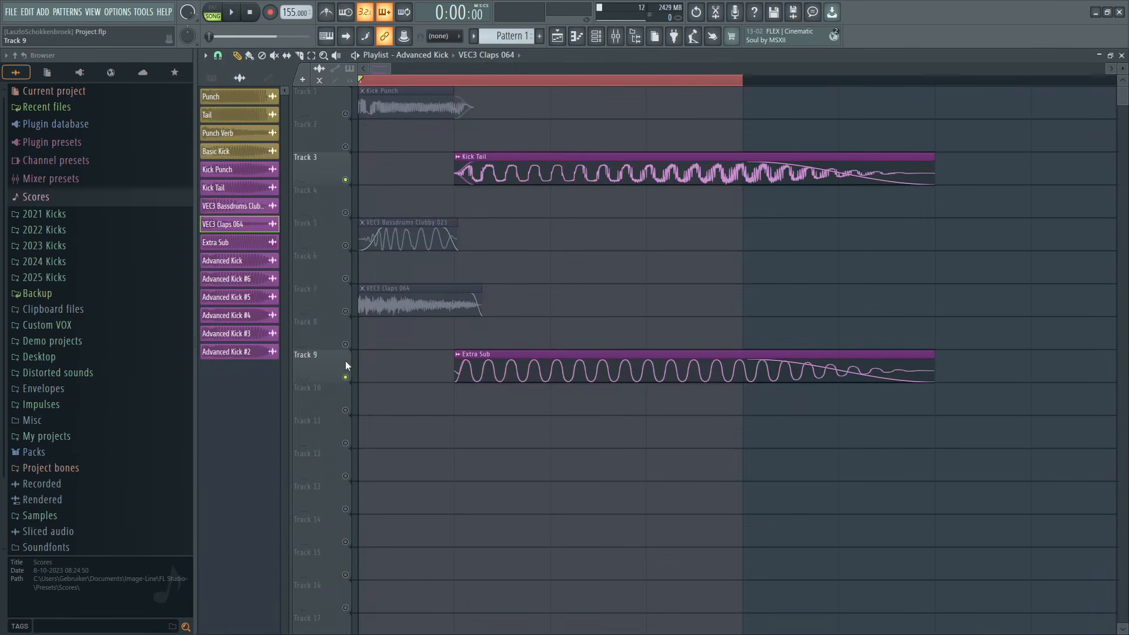
# - Solo the Extra Sub track in the playlist and play it back
pyautogui.click(346, 379)
pyautogui.moveTo(481, 448)
pyautogui.mouseDown()
pyautogui.moveTo(504, 383)
pyautogui.moveTo(656, 347)
pyautogui.mouseUp()
pyautogui.rightClick(731, 302)
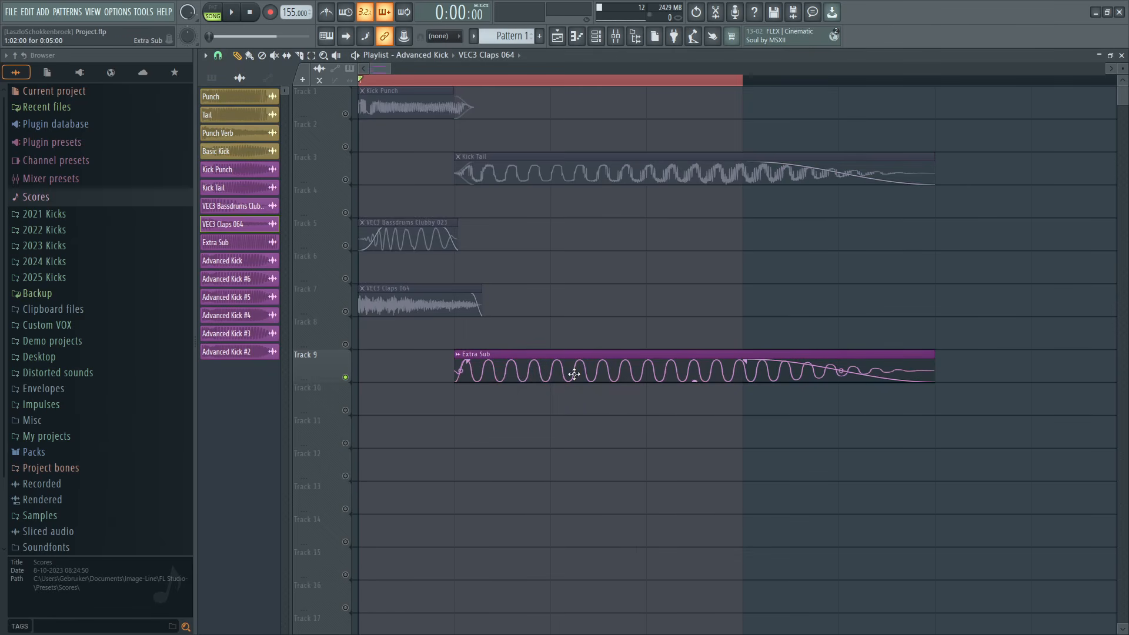
pyautogui.press('space')
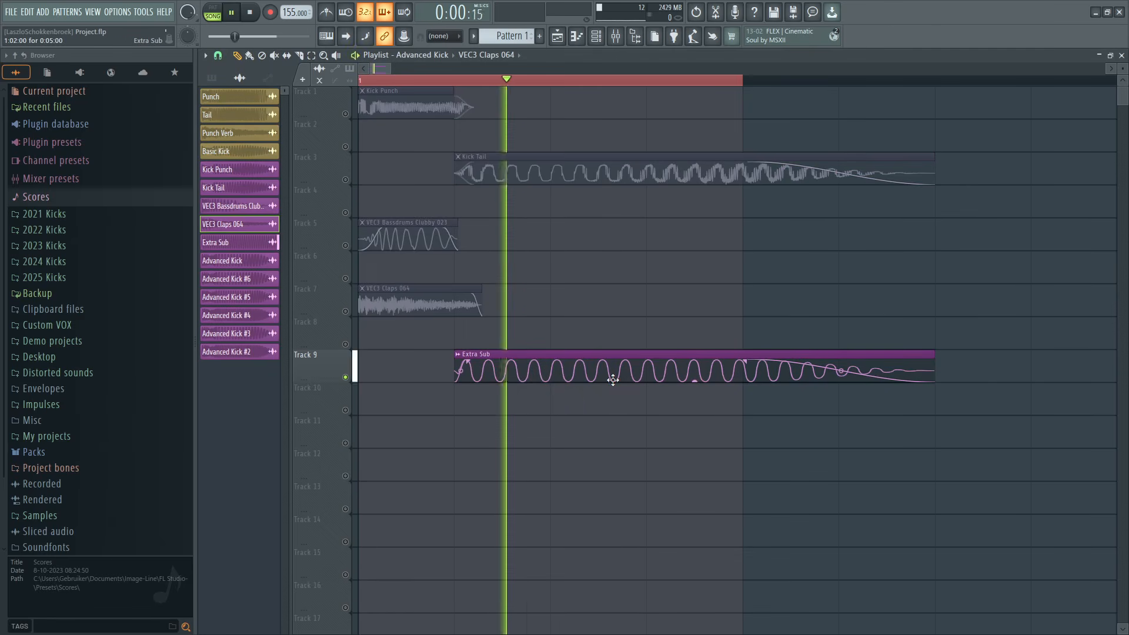
pyautogui.press('space')
# - Inspect the oscillator and FX distortion settings of the Bass layer channel's Serum 2
pyautogui.press('F6')
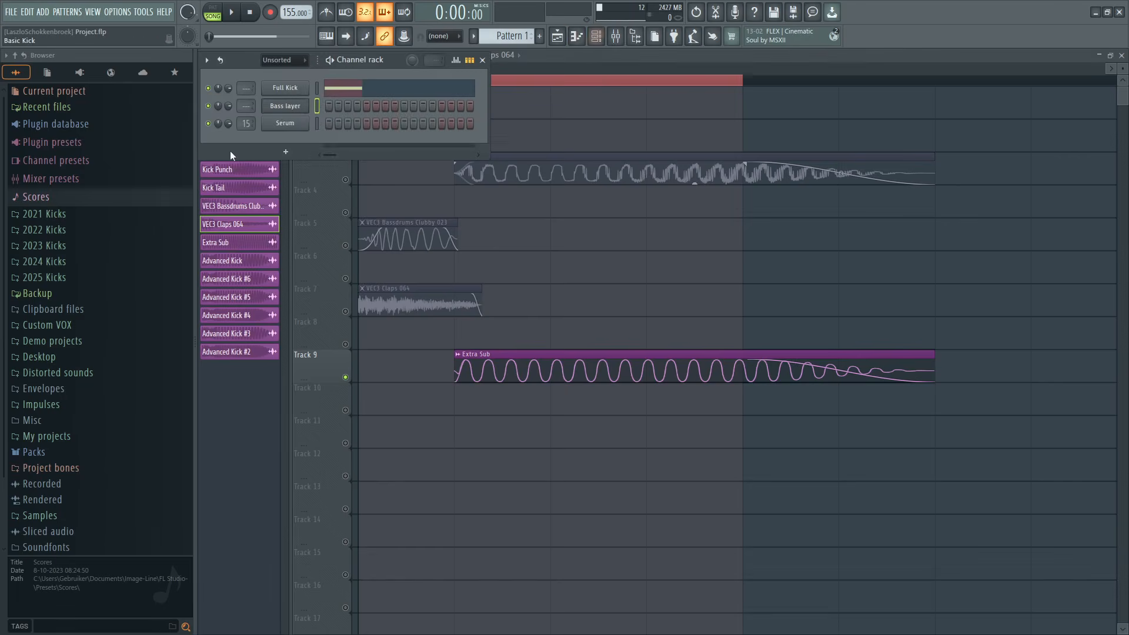
pyautogui.click(283, 107)
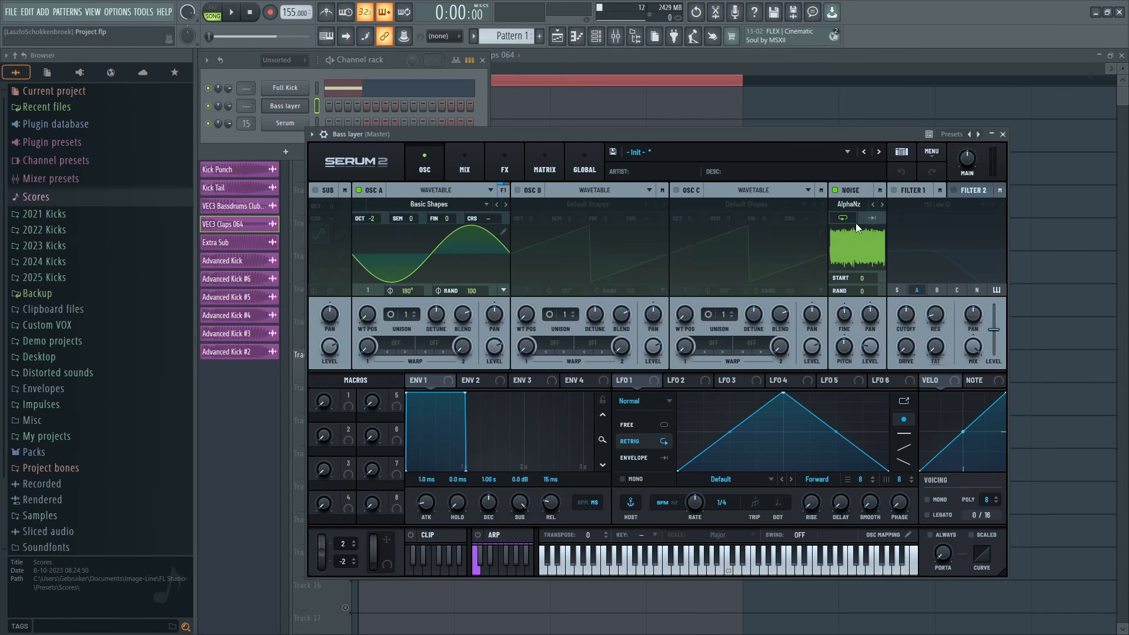
pyautogui.click(501, 165)
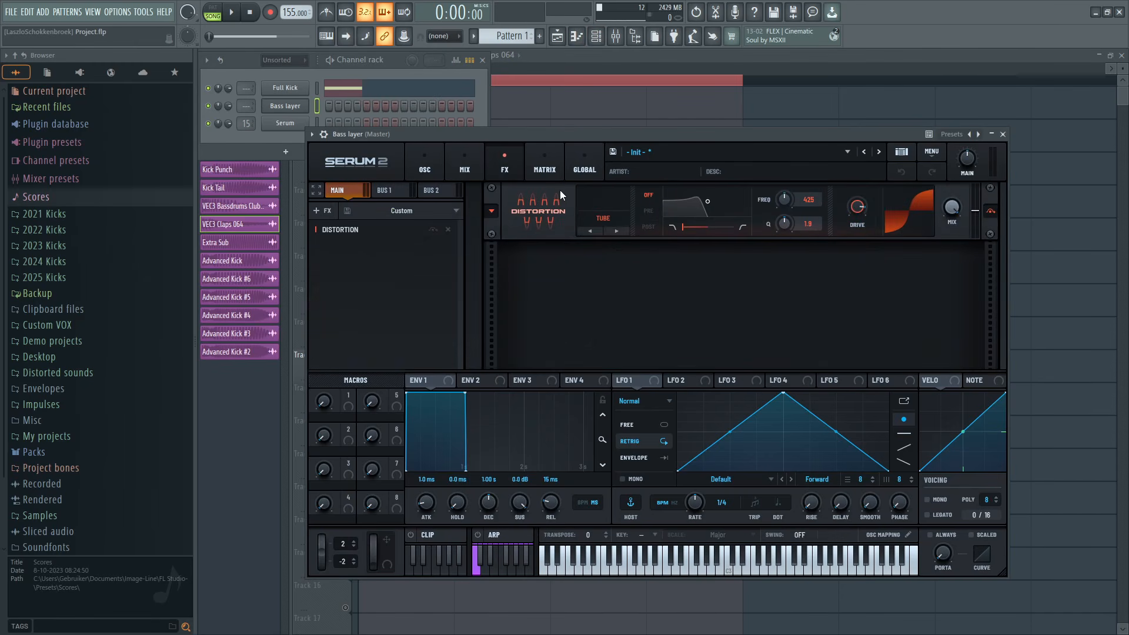
pyautogui.rightClick(587, 103)
pyautogui.moveTo(547, 395); pyautogui.dragTo(604, 337)
pyautogui.moveTo(576, 240); pyautogui.dragTo(611, 176)
# - Move the Extra Sub clip against the Kick Tail to compare how their waveforms line up, and return it to Track 9
pyautogui.moveTo(529, 371); pyautogui.dragTo(442, 239)
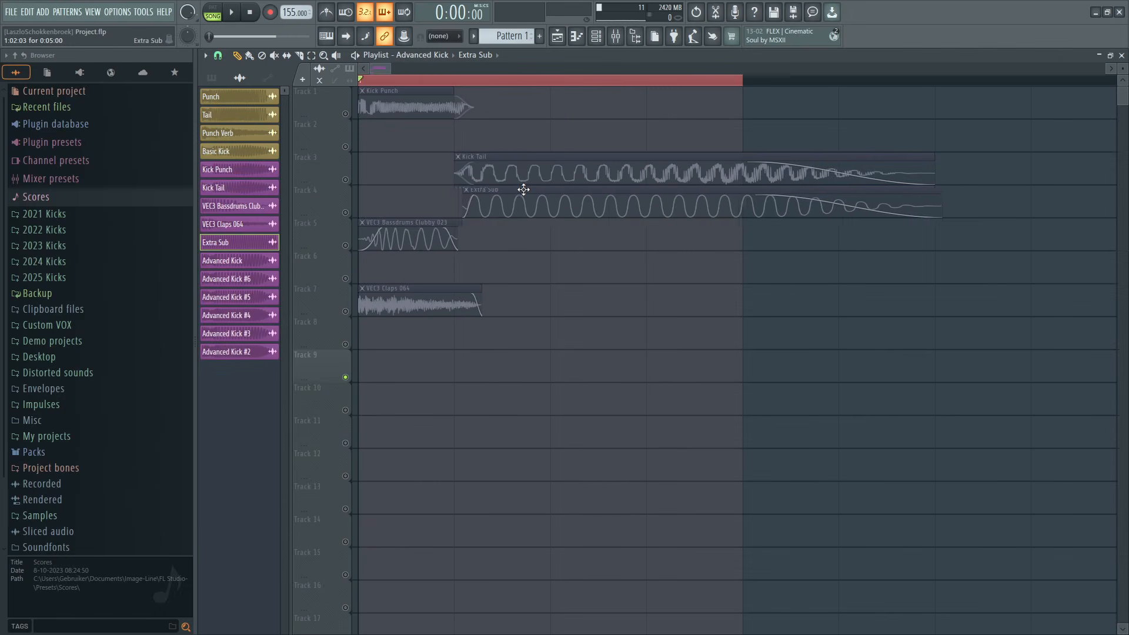
pyautogui.moveTo(523, 189); pyautogui.dragTo(525, 136)
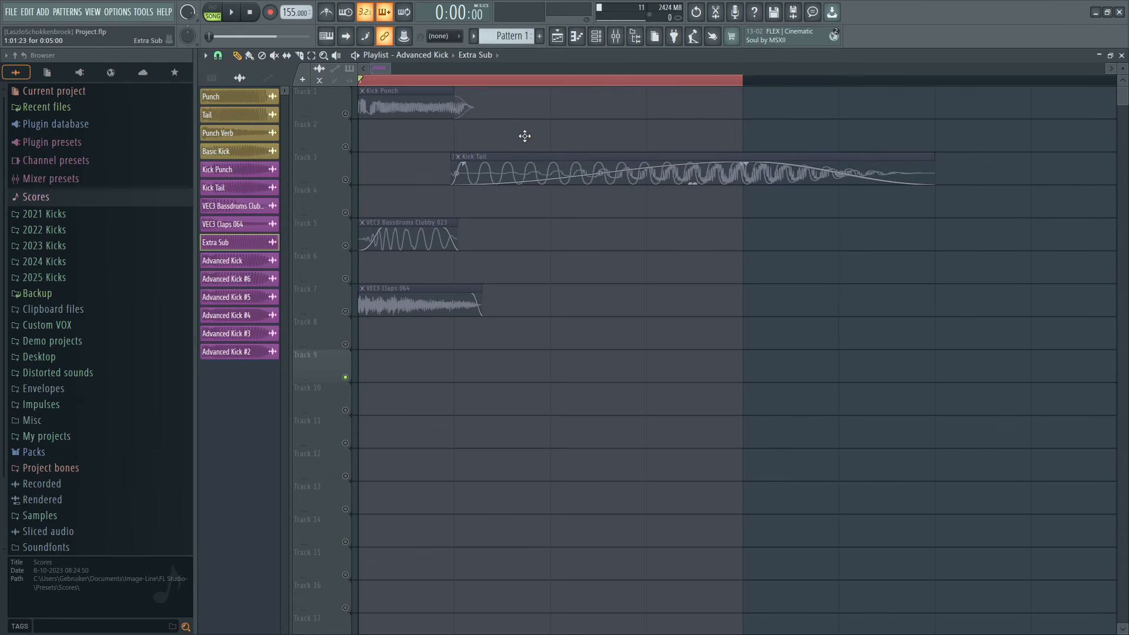
pyautogui.moveTo(529, 191)
pyautogui.mouseDown()
pyautogui.moveTo(527, 206)
pyautogui.moveTo(519, 189)
pyautogui.mouseUp()
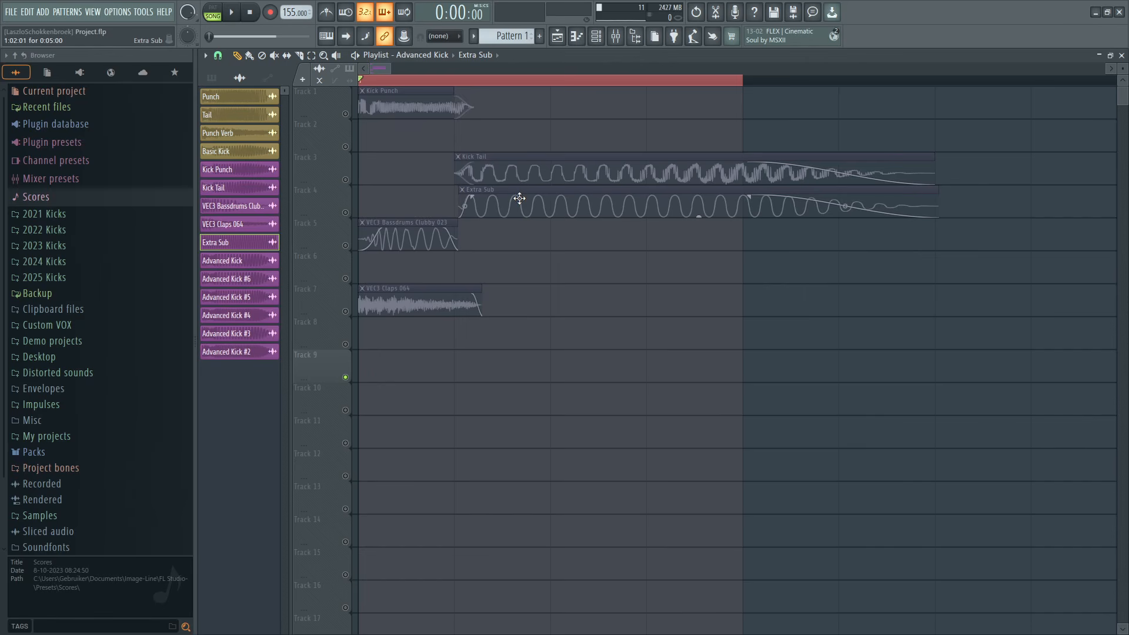
pyautogui.moveTo(520, 190); pyautogui.dragTo(516, 189)
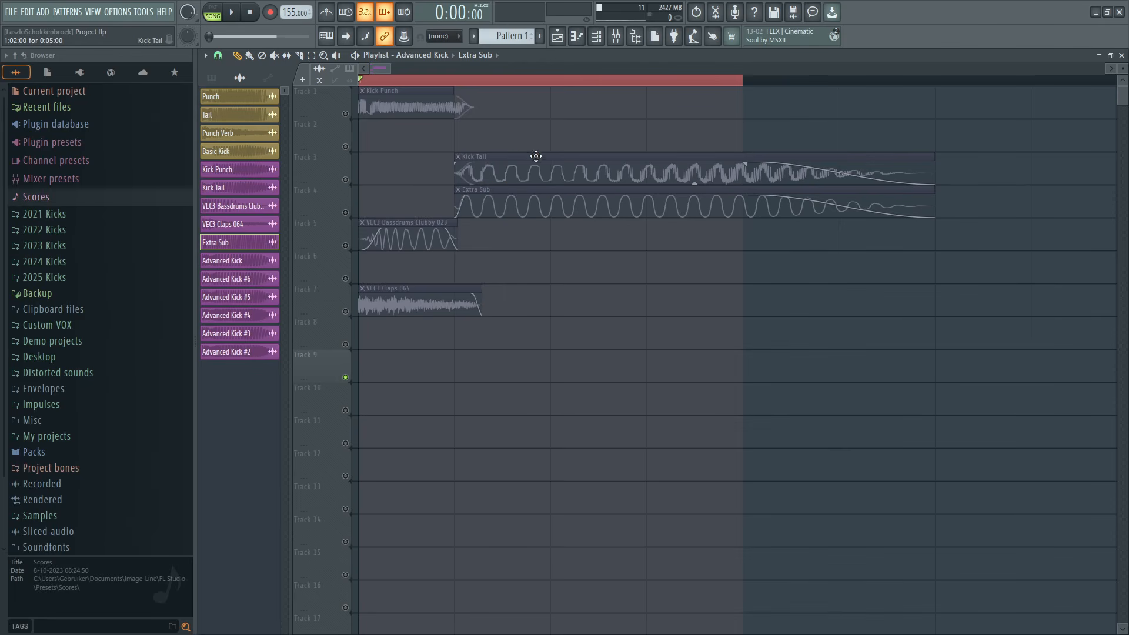
pyautogui.moveTo(566, 195); pyautogui.dragTo(537, 370)
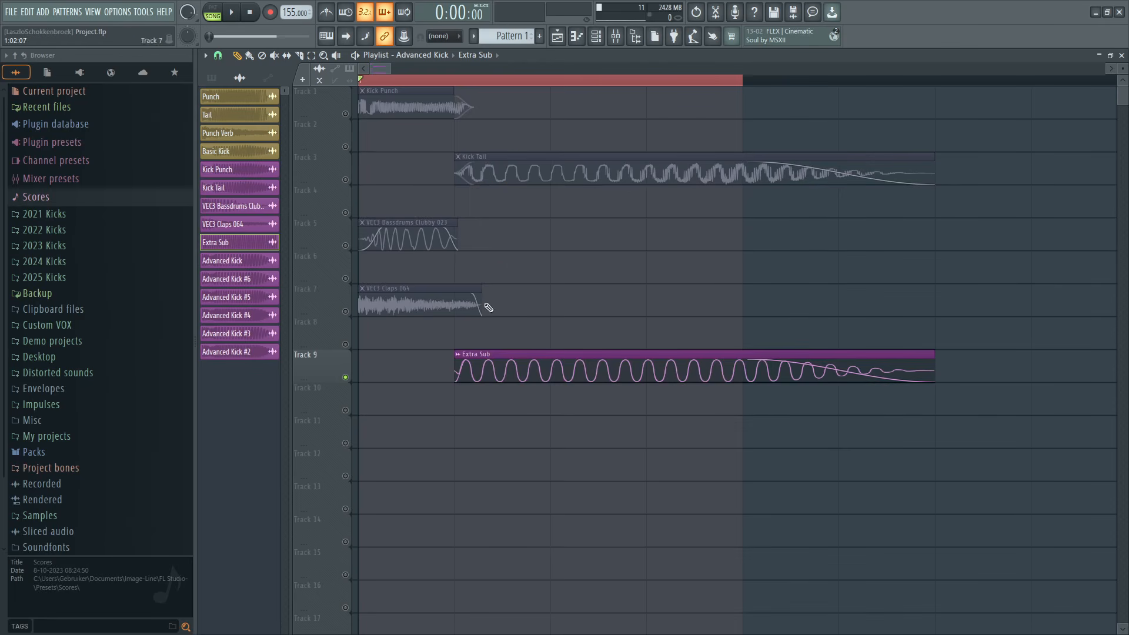
# - Play the Kick Tail track on its own and together with the Extra Sub track to compare them
pyautogui.click(345, 179)
pyautogui.click(345, 377)
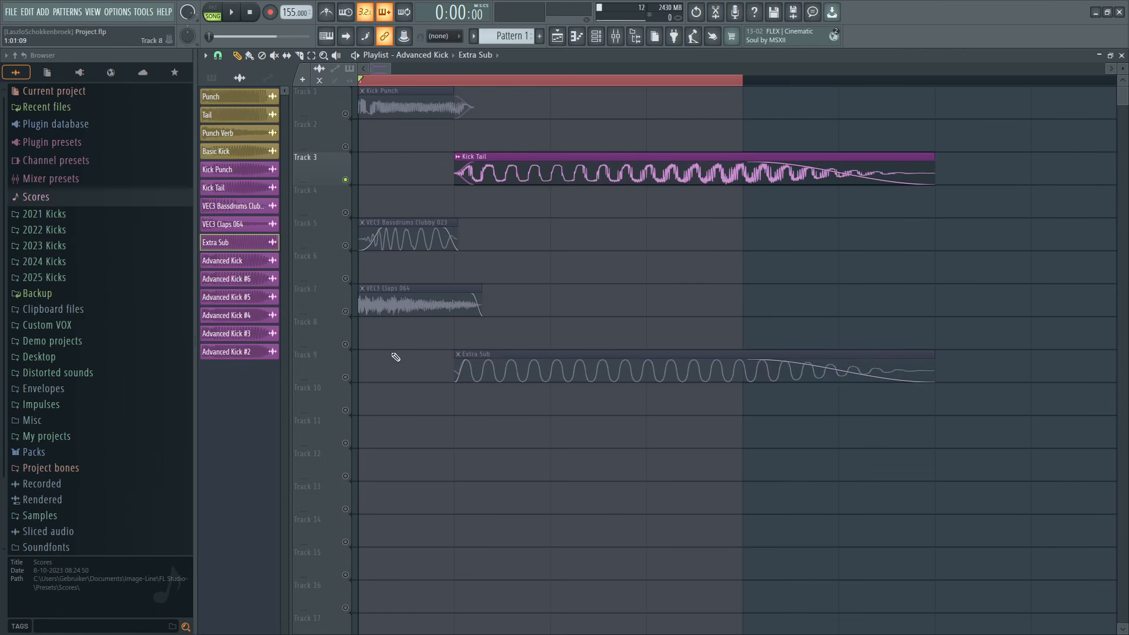
pyautogui.press('space')
pyautogui.click(349, 378)
pyautogui.click(350, 379)
pyautogui.click(347, 378)
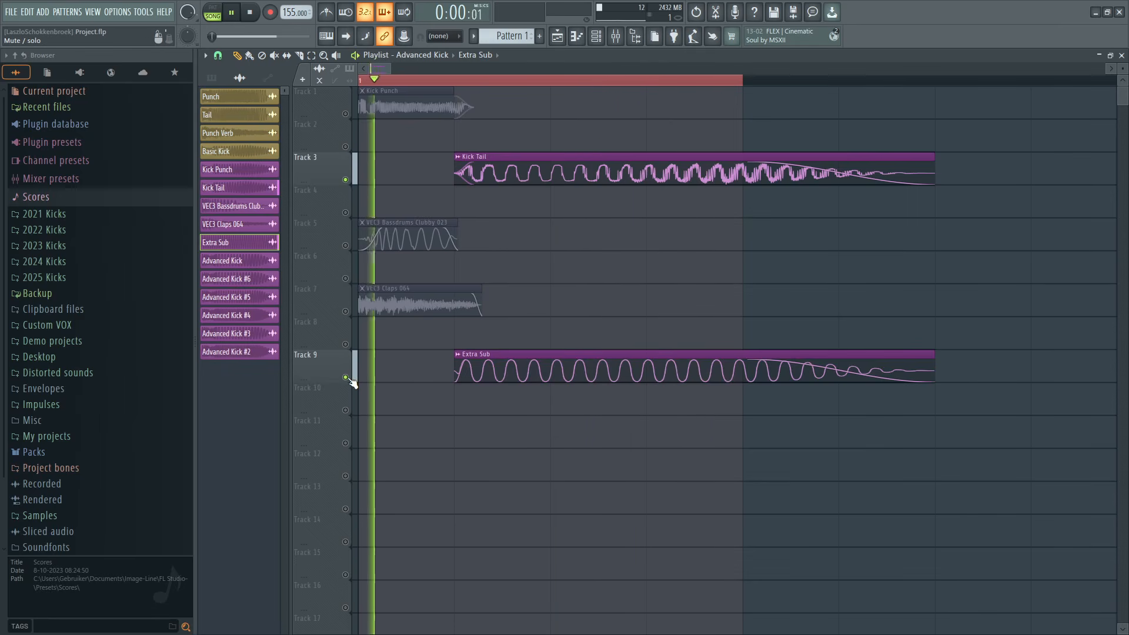
pyautogui.press('space')
# - Examine the Kick Tail, Extra Sub and Tail Bus mixer tracks, including the Tail Bus's FabFilter Pro-Q 3 curve
pyautogui.press('F9')
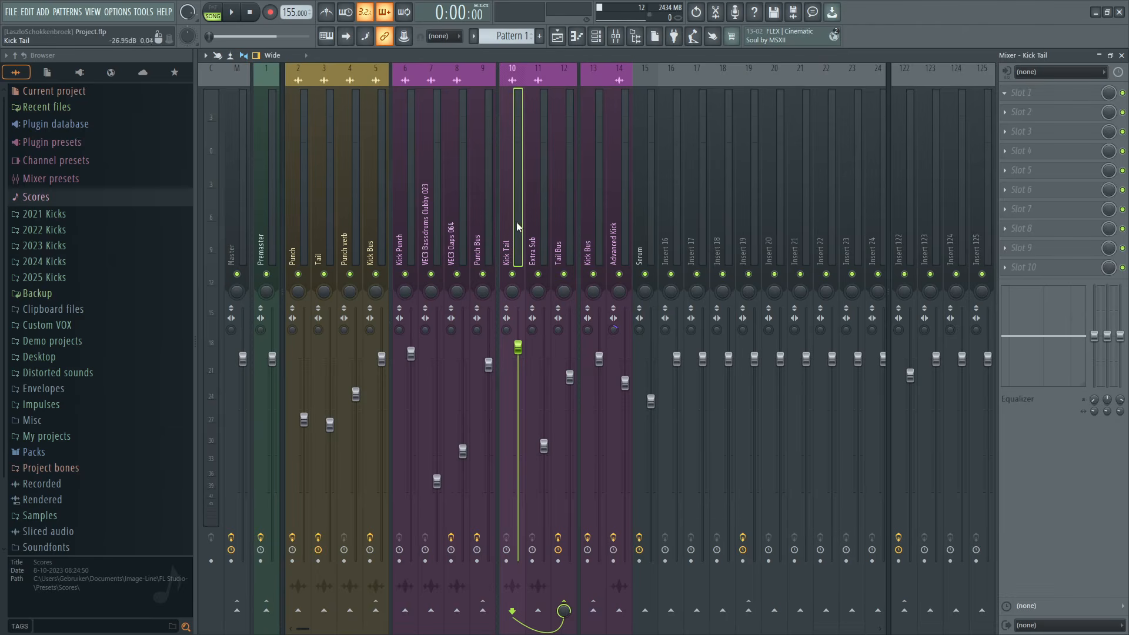
pyautogui.click(528, 238)
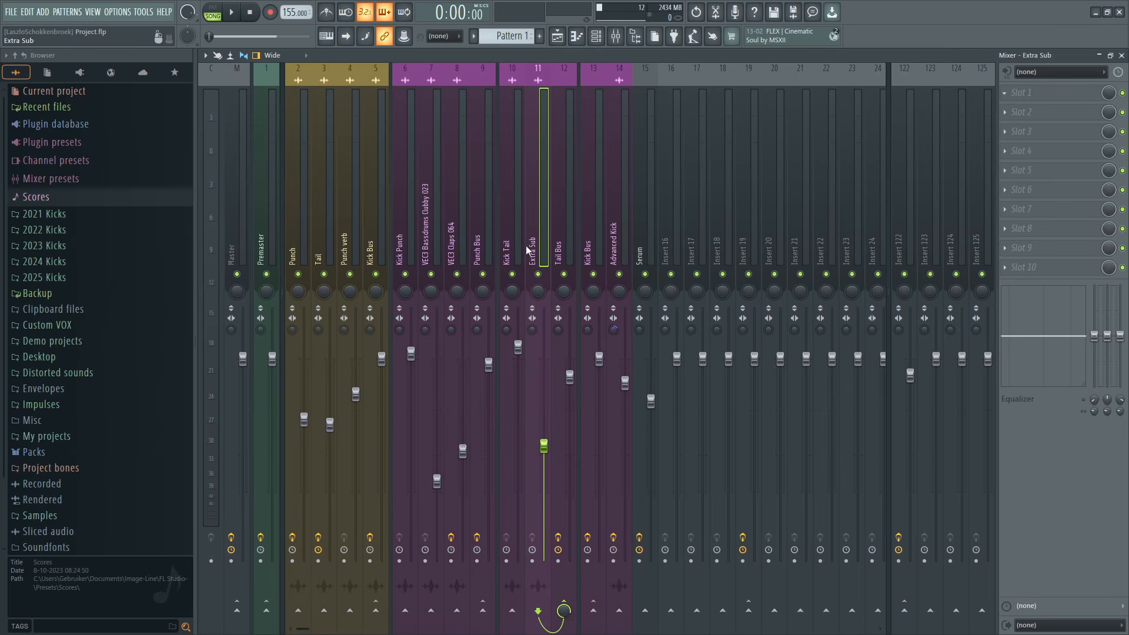
pyautogui.click(560, 238)
pyautogui.click(1040, 92)
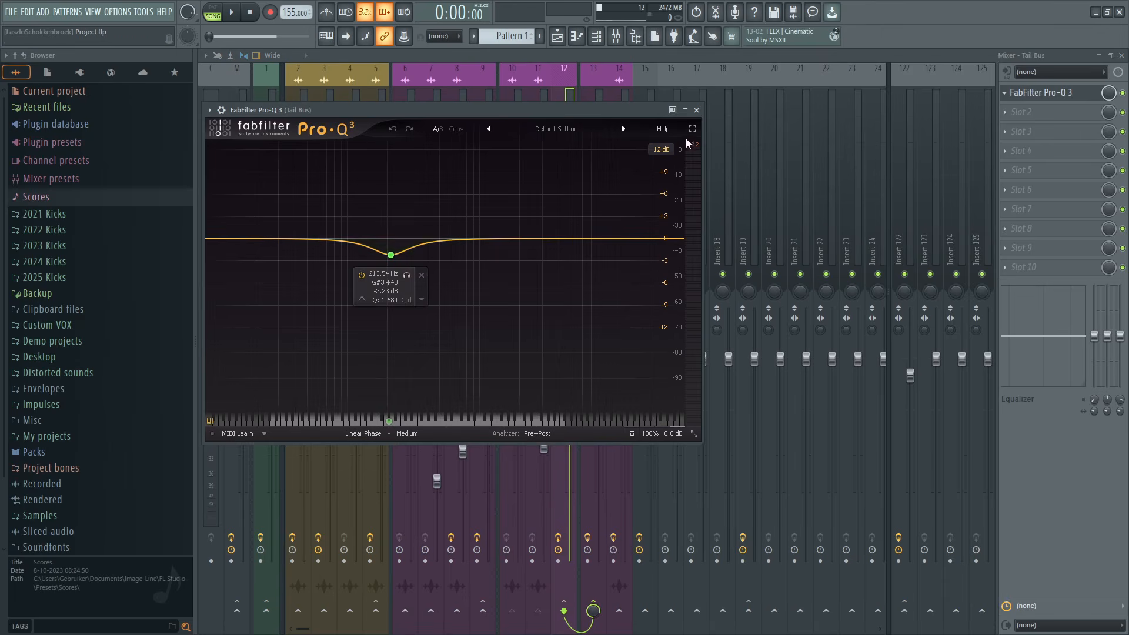
pyautogui.click(698, 111)
# - Inspect the FabFilter Pro-Q 3 and Oxford Inflator Native on the Advanced Kick's Kick Bus
pyautogui.click(598, 209)
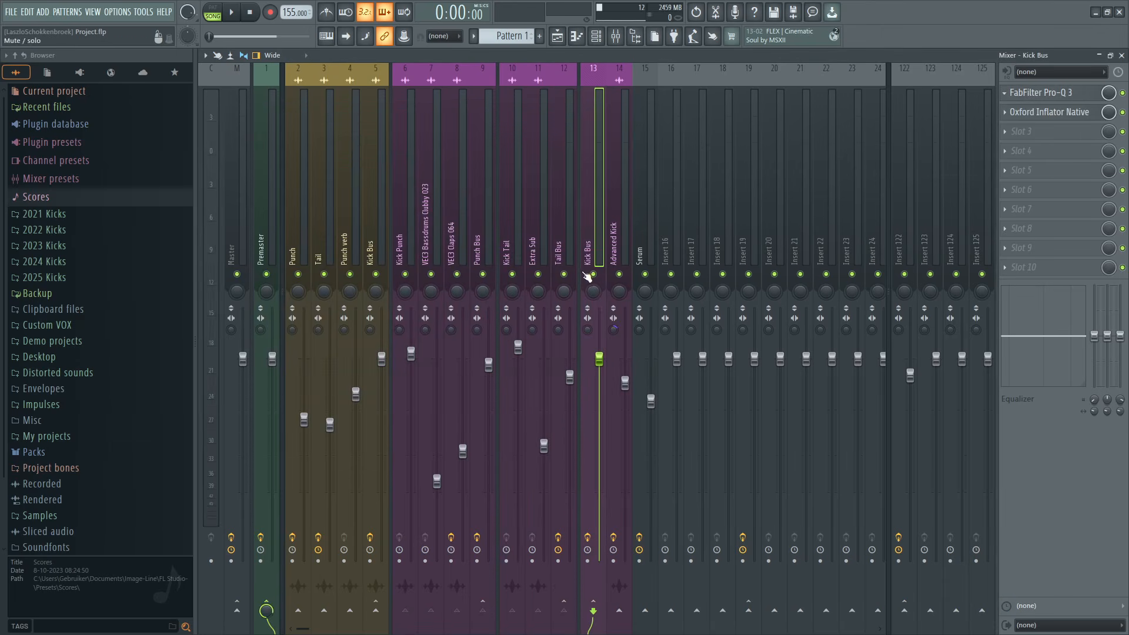
pyautogui.click(1049, 93)
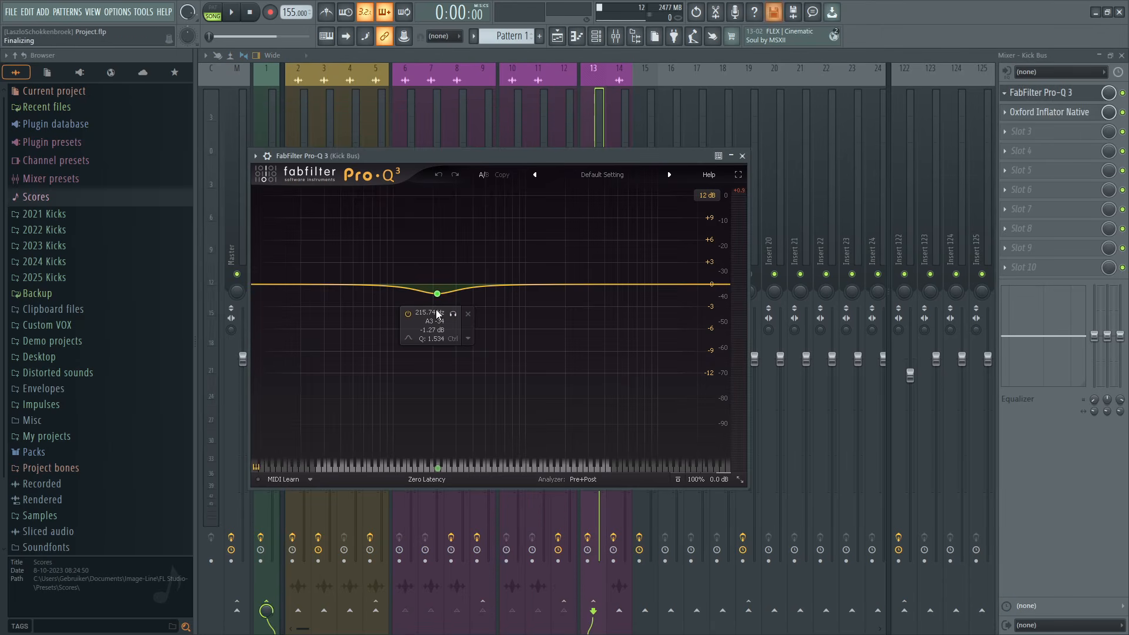
pyautogui.click(1071, 112)
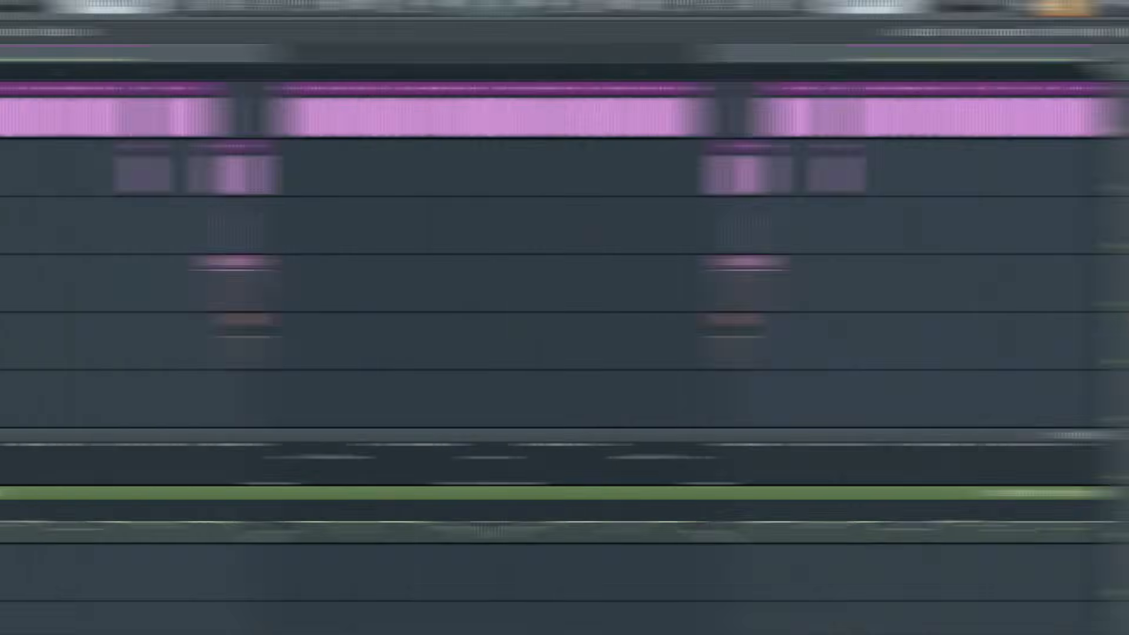
# - Play the Drop concept arrangement in the playlist
pyautogui.press('space')
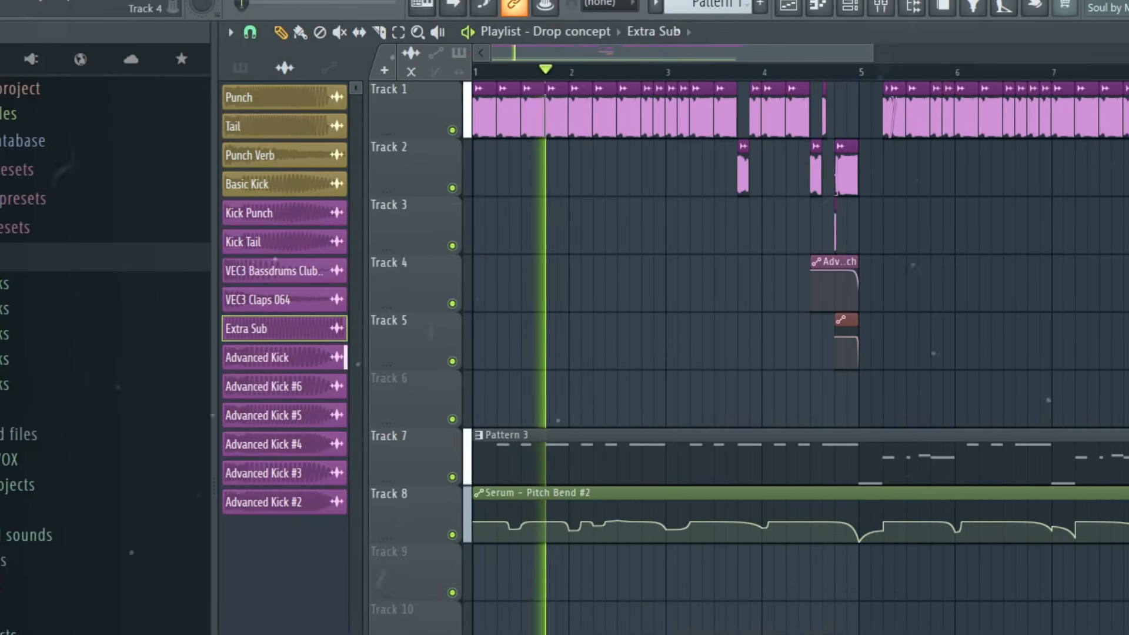